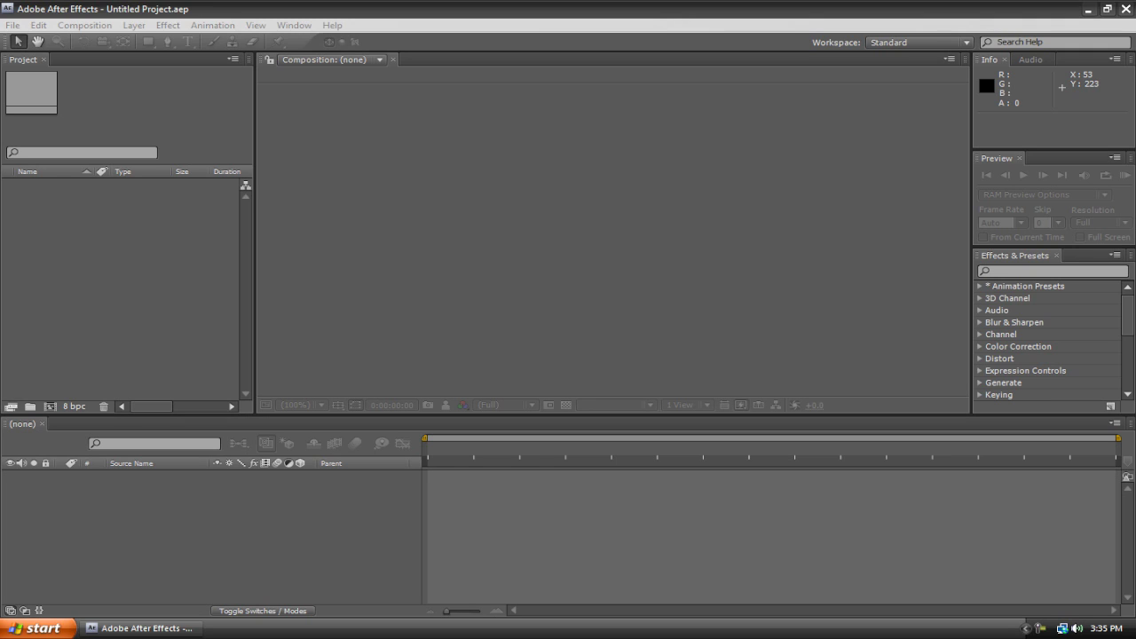
Create 'Composition 1' with the NTSC DV 720x480 preset and a 0;00;20;00 duration
{"action": "left_click", "coordinate": [97, 27]}
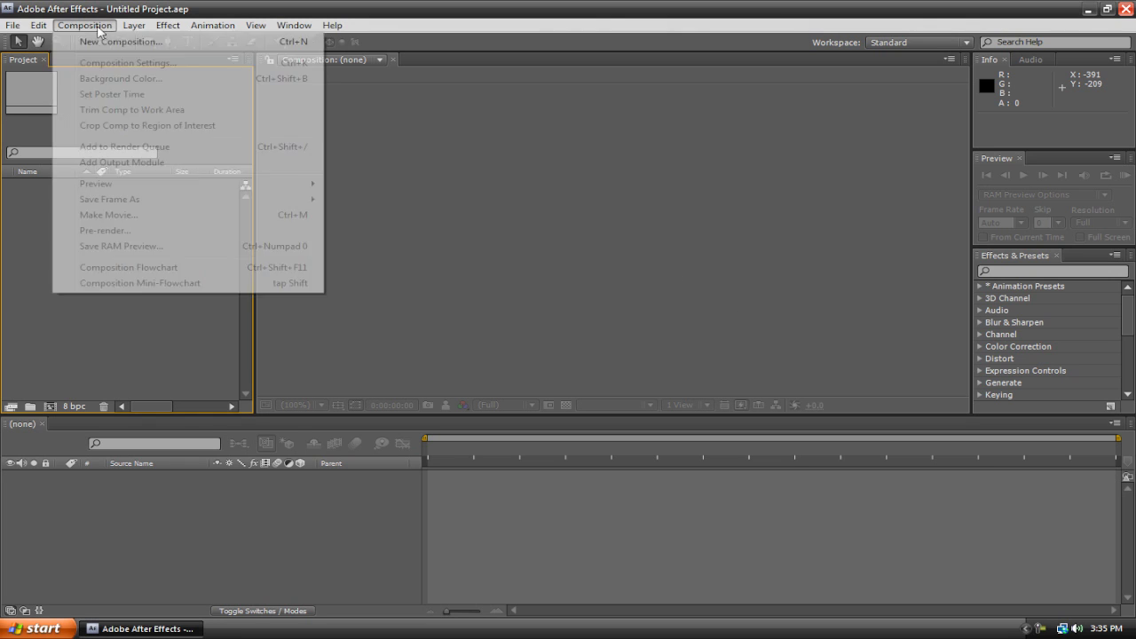
{"action": "left_click", "coordinate": [4, 242]}
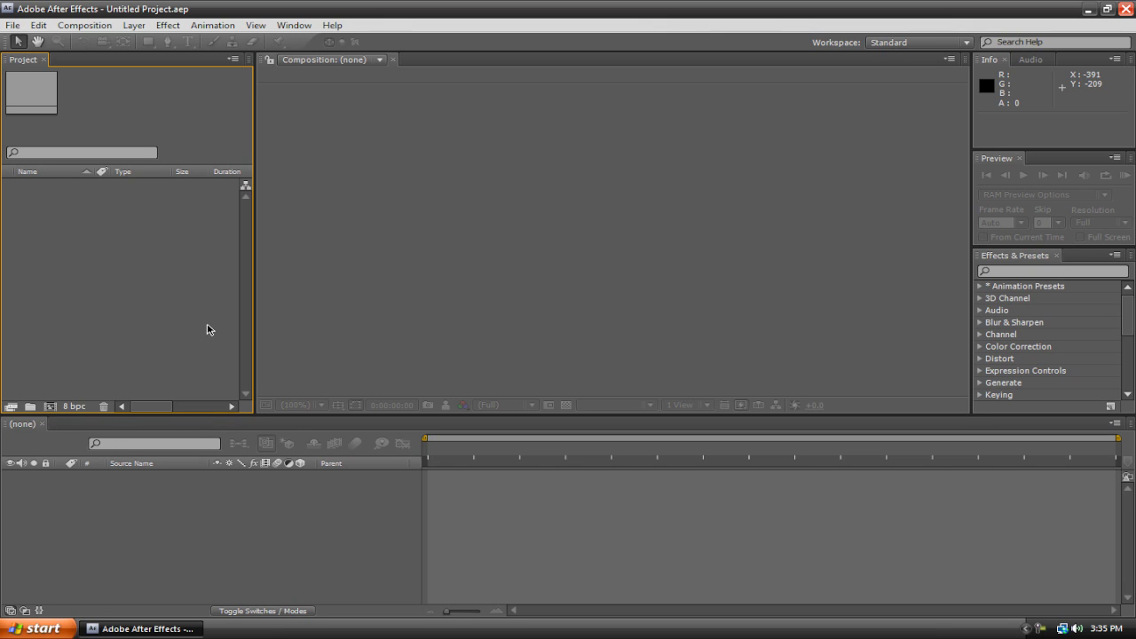
{"action": "key", "text": "ctrl+n"}
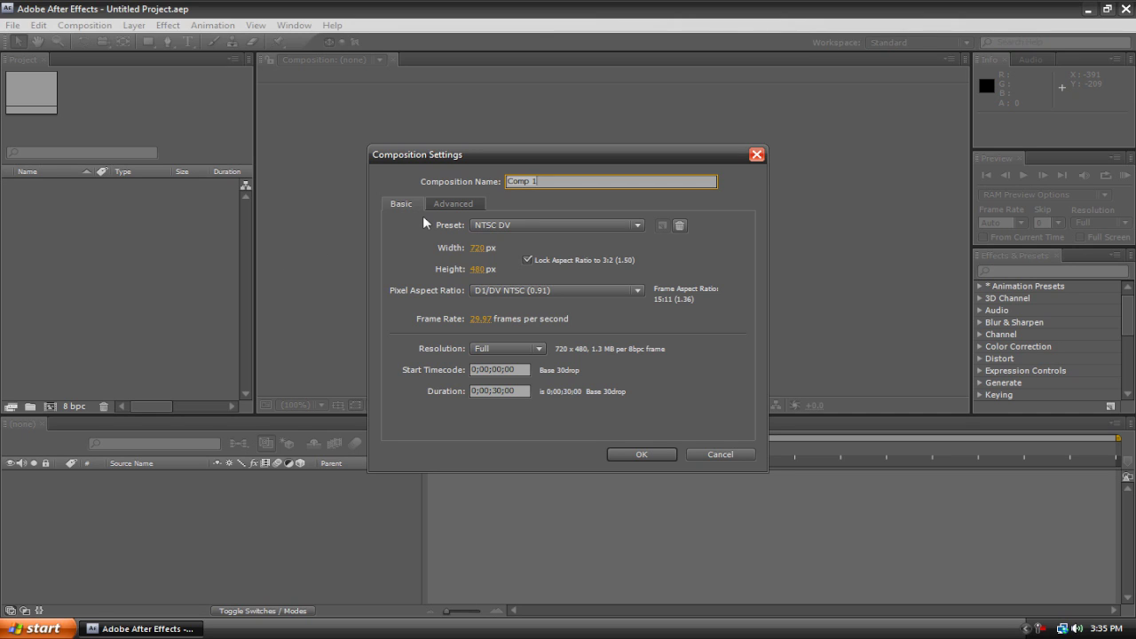
{"action": "type", "text": "Composition 1"}
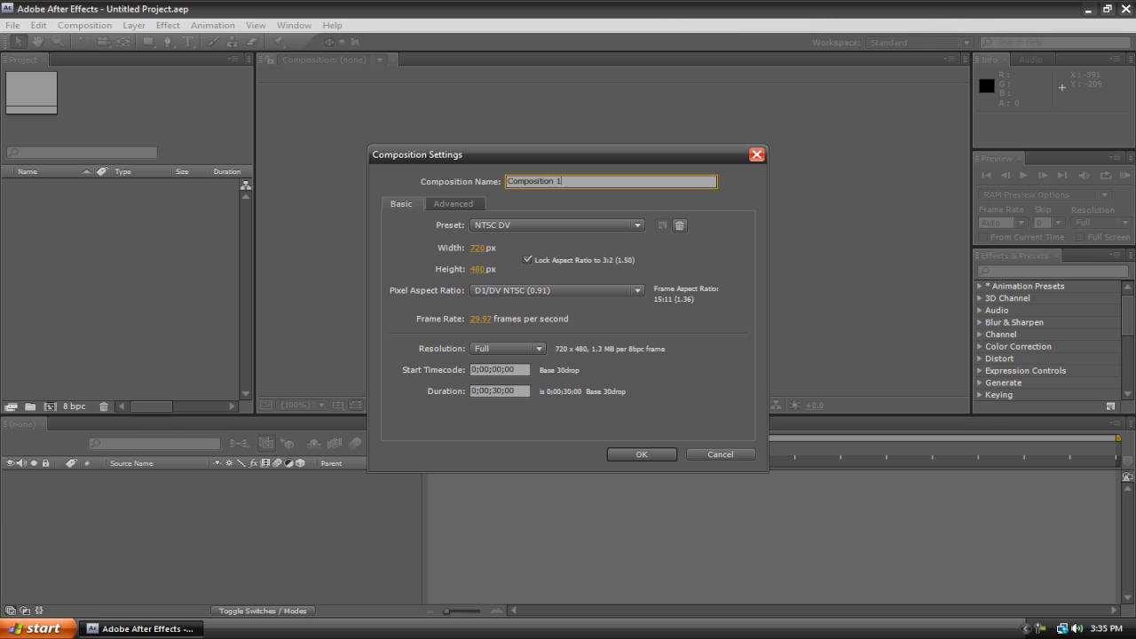
{"action": "left_click", "coordinate": [508, 227]}
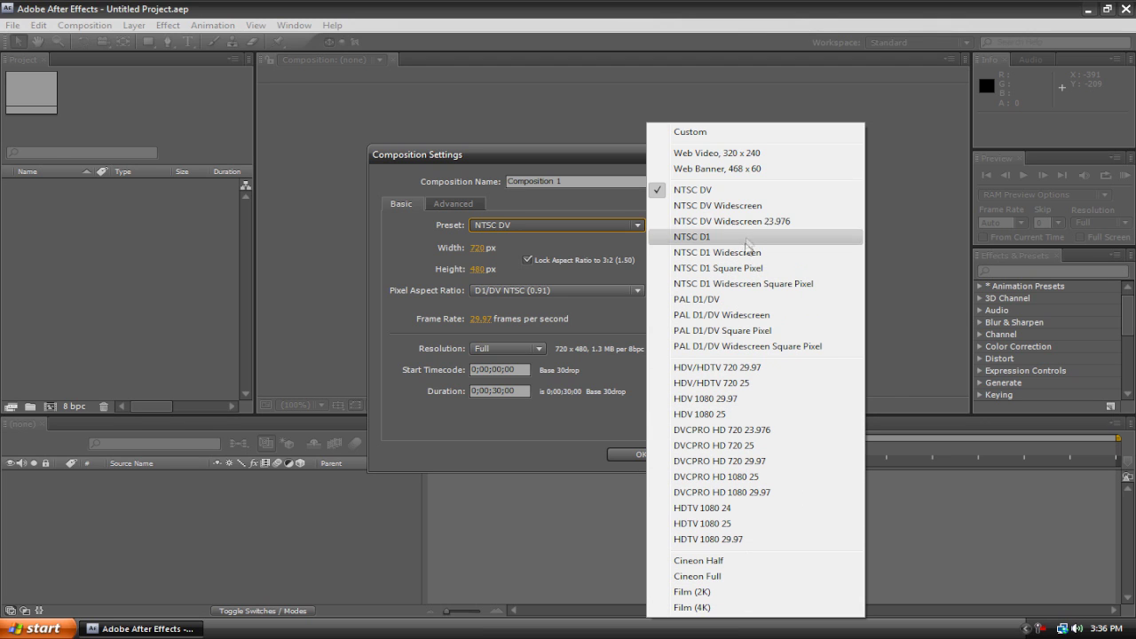
{"action": "left_click", "coordinate": [715, 191]}
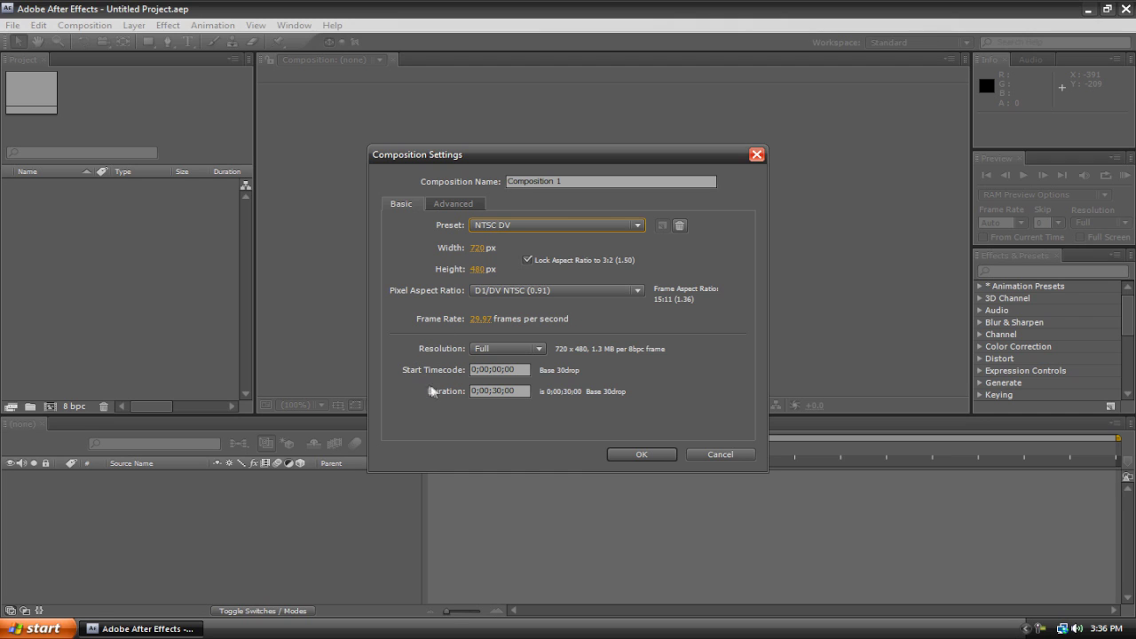
{"action": "left_click", "coordinate": [499, 391]}
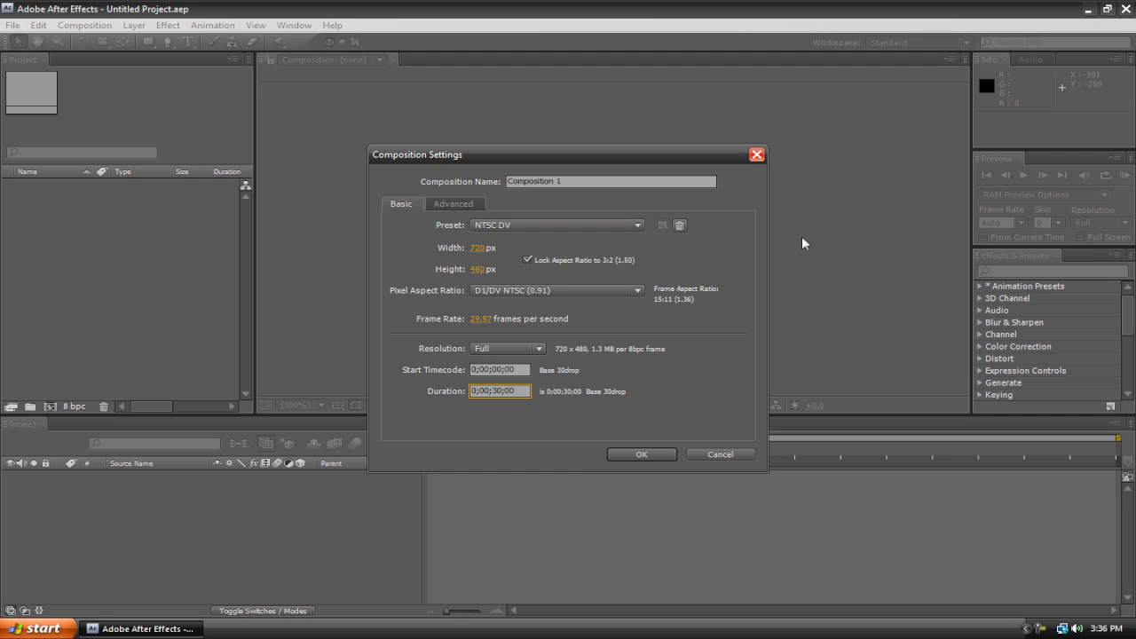
{"action": "key", "text": "BackSpace"}
{"action": "type", "text": "20"}
{"action": "left_click", "coordinate": [641, 455]}
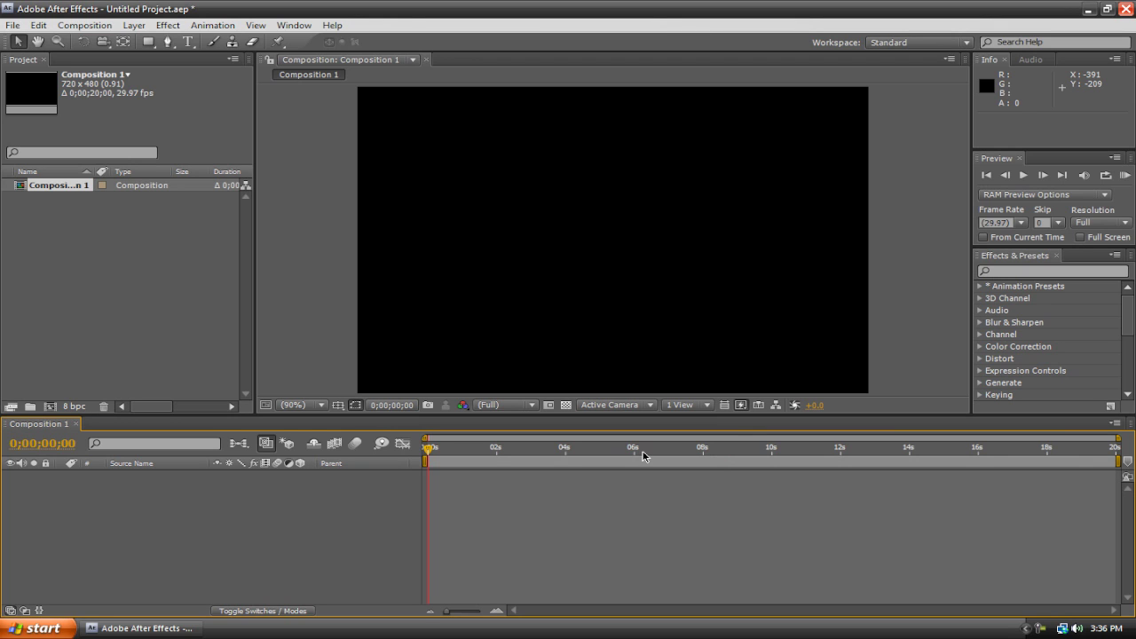
Import Rocky Mountain.mov from the Stock Footage folder via File > Import > File
{"action": "left_click", "coordinate": [13, 26]}
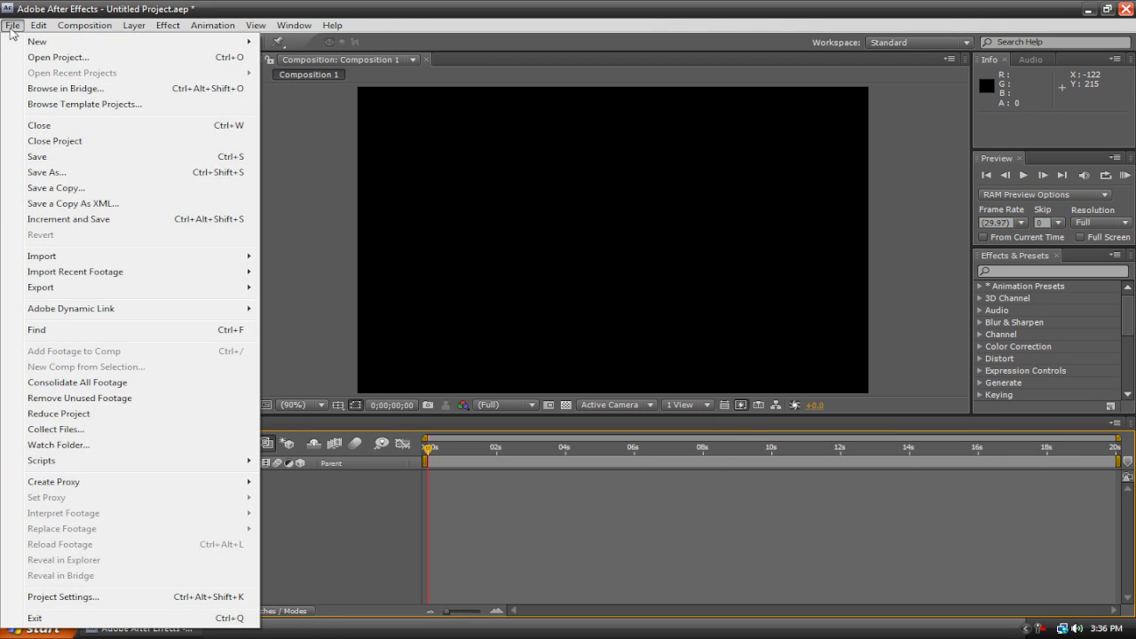
{"action": "mouse_move", "coordinate": [94, 260]}
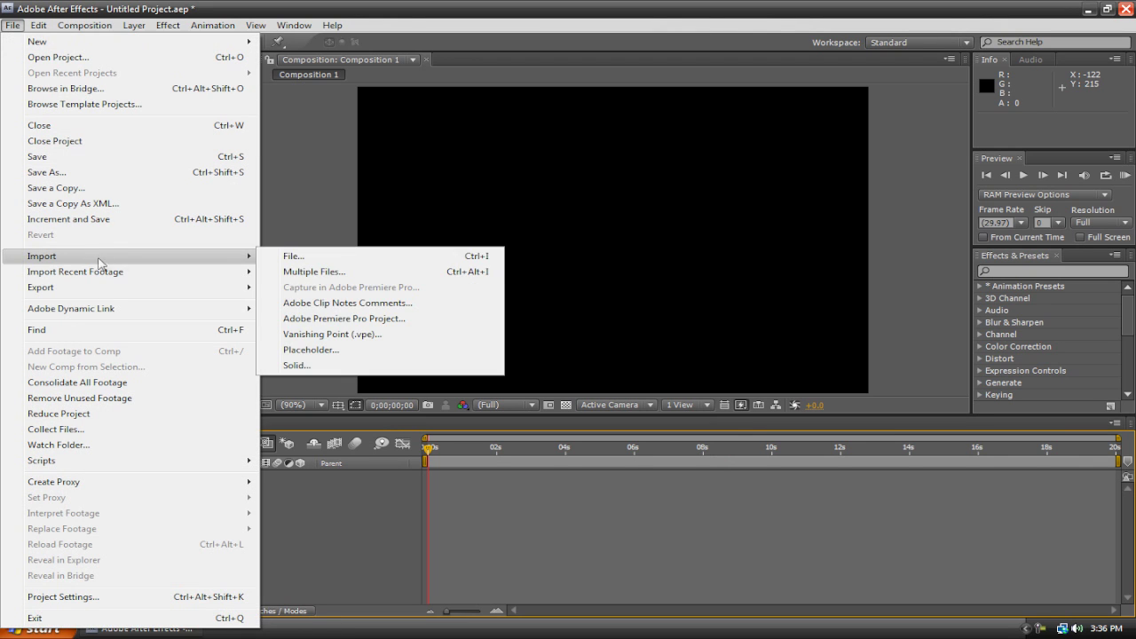
{"action": "left_click", "coordinate": [284, 259]}
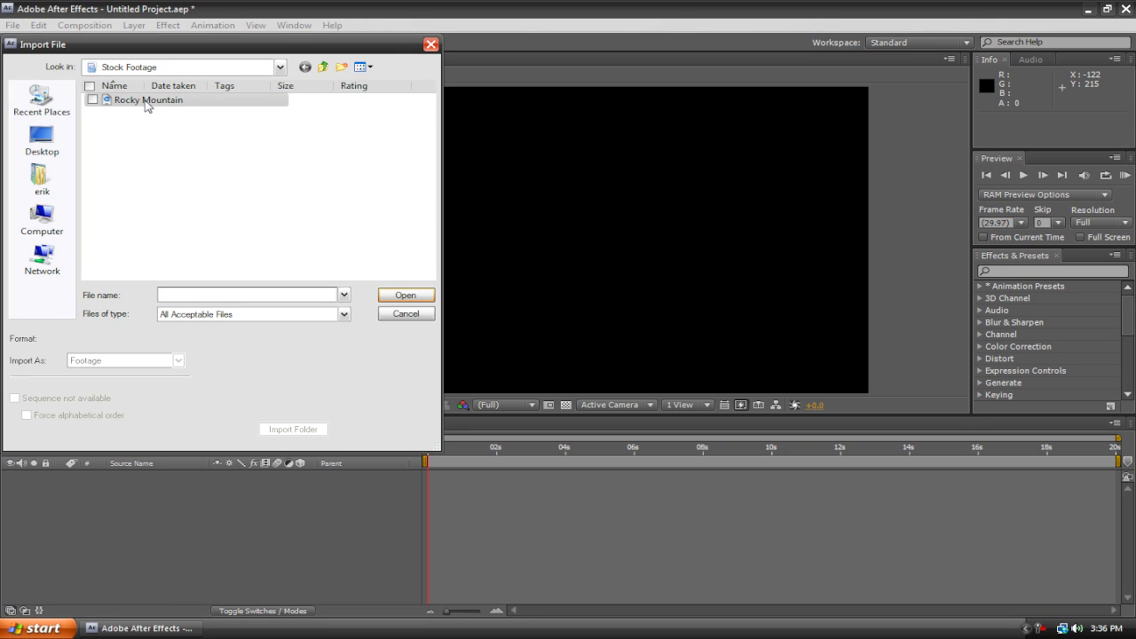
{"action": "double_click", "coordinate": [147, 100]}
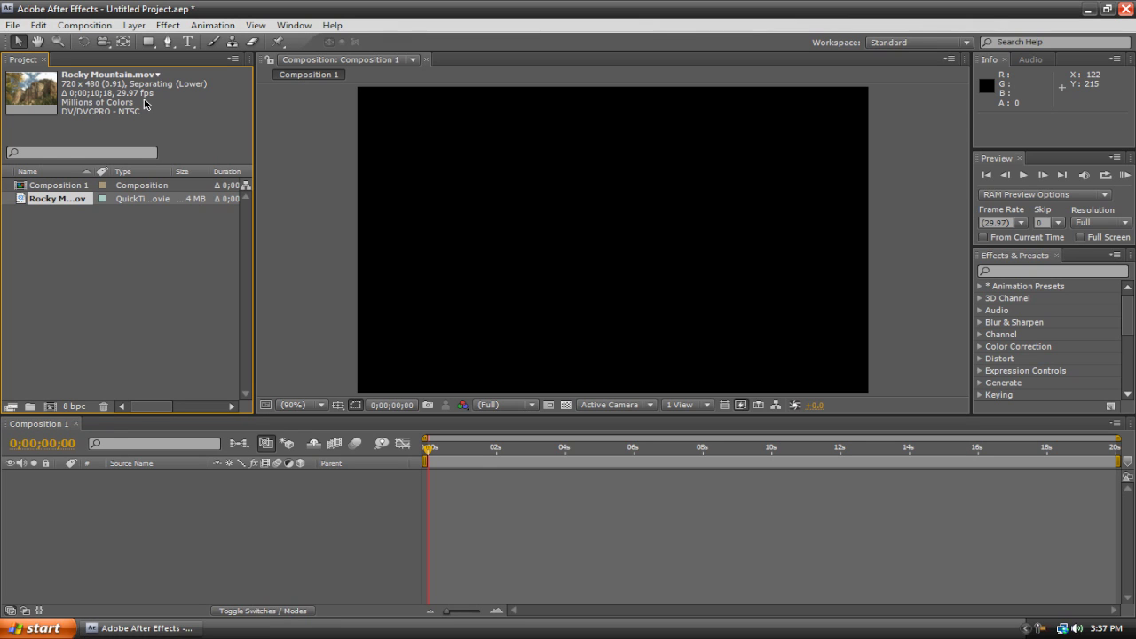
Drag Rocky Mountain.mov from the Project panel into the Composition 1 viewer as layer 1
{"action": "left_click_drag", "start_coordinate": [116, 200], "coordinate": [439, 469]}
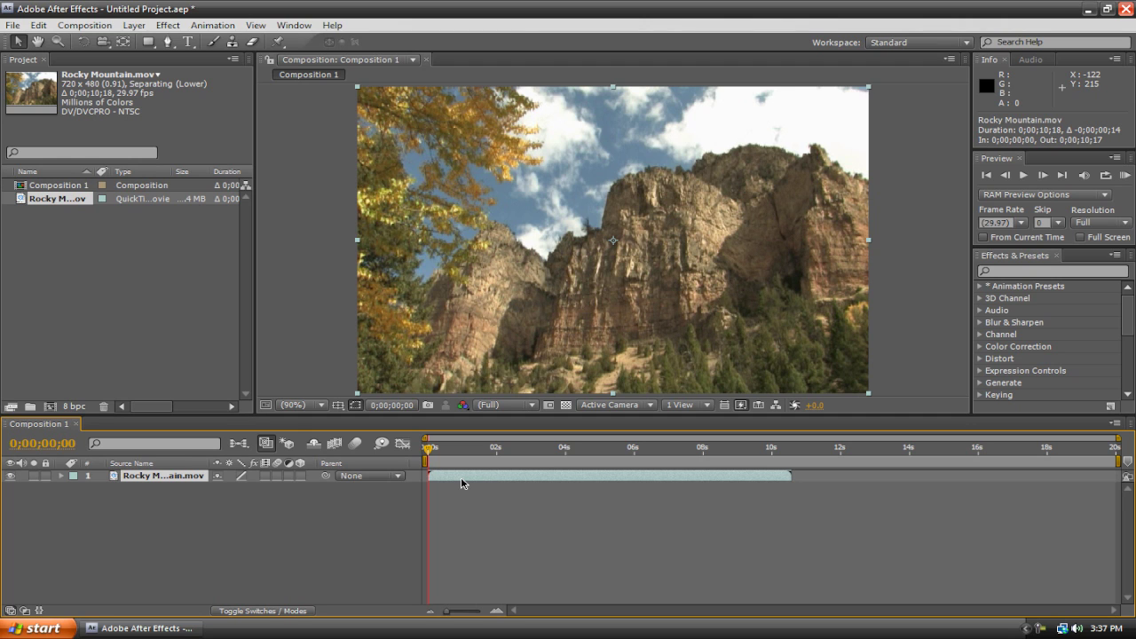
{"action": "key", "text": "KP_0"}
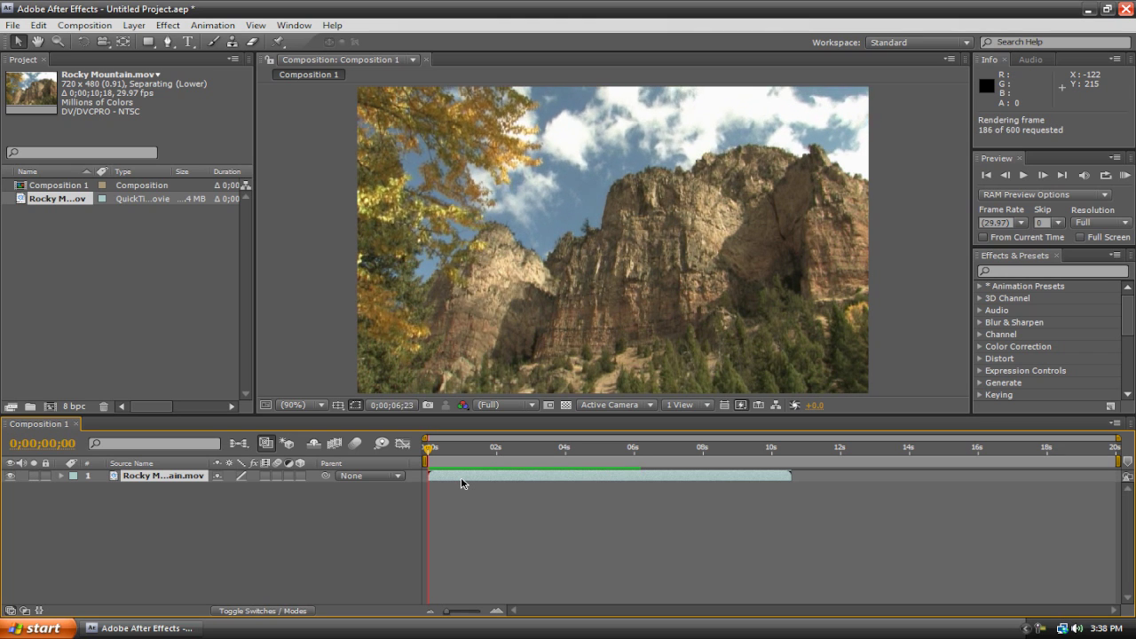
{"action": "key", "text": "space"}
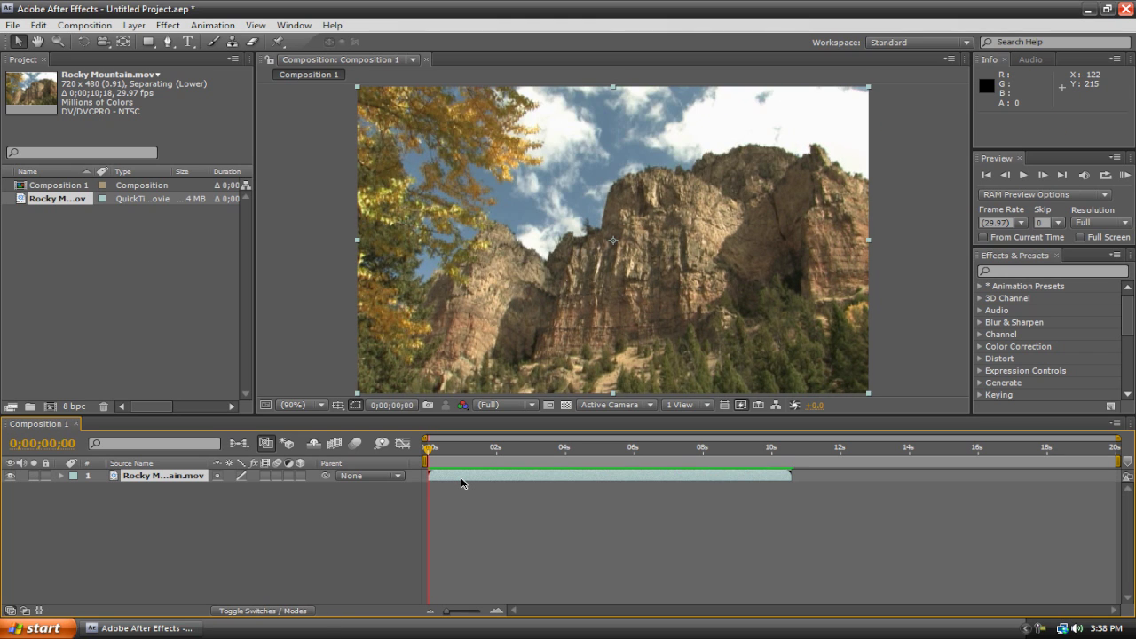
{"action": "left_click", "coordinate": [1025, 176]}
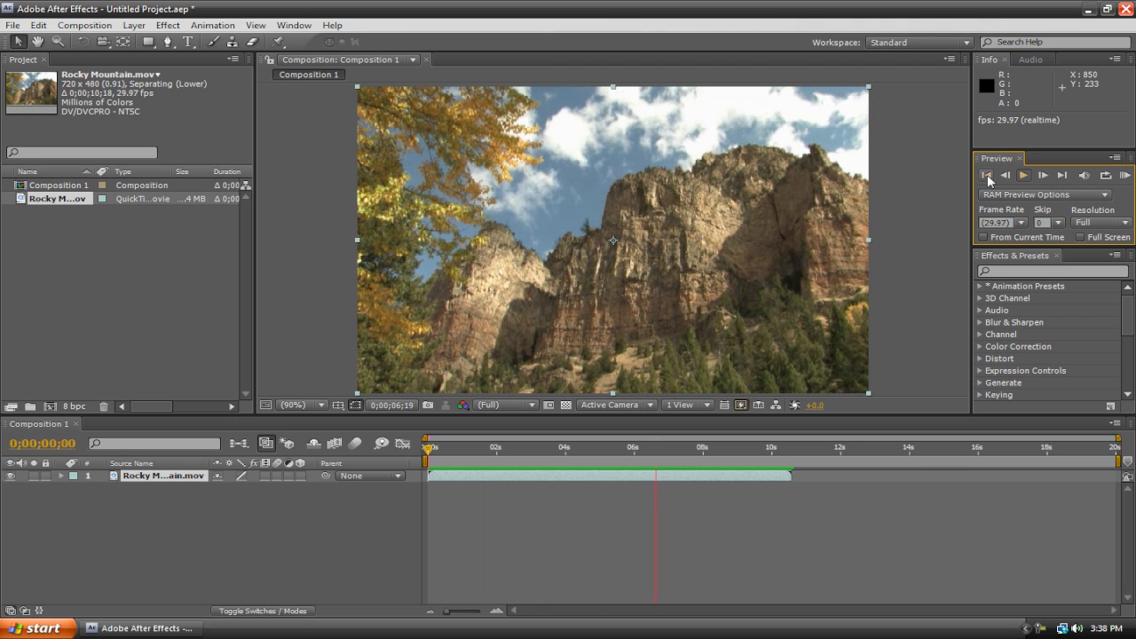
{"action": "left_click", "coordinate": [1025, 176]}
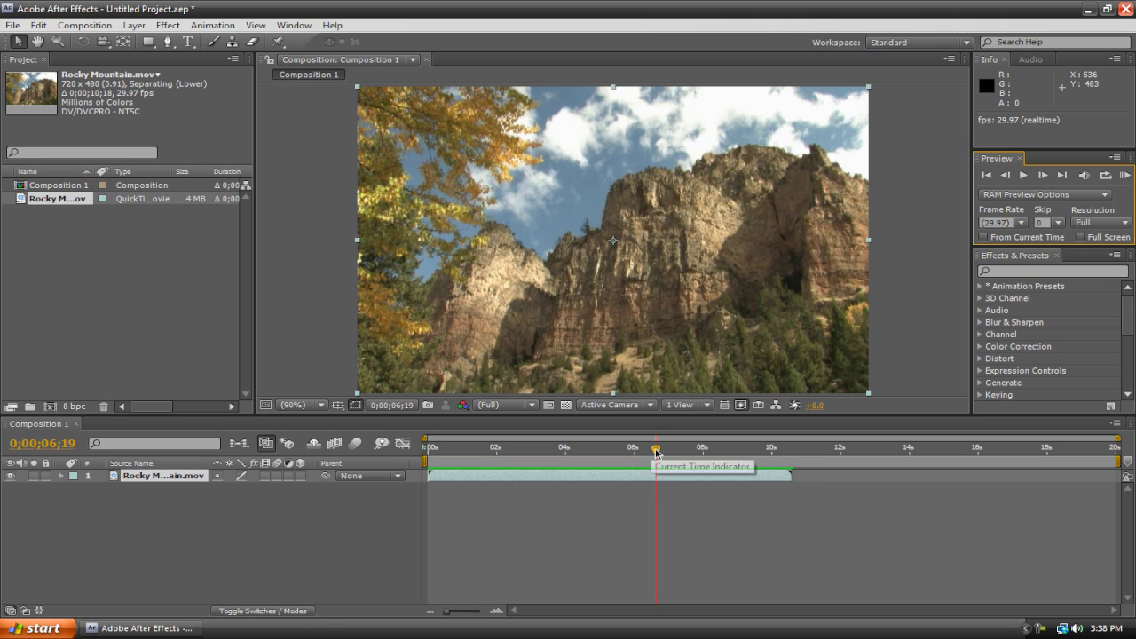
{"action": "left_click_drag", "start_coordinate": [656, 450], "coordinate": [428, 450]}
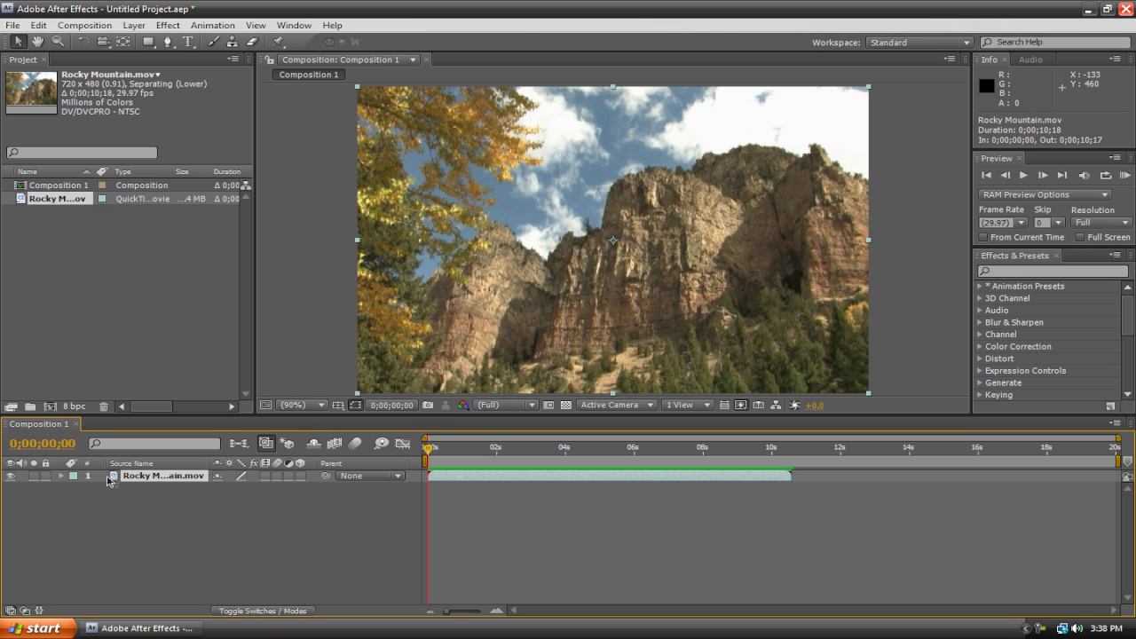
Apply Effect > Color Correction > Curves to the Rocky Mountain.mov layer
{"action": "left_click", "coordinate": [166, 26]}
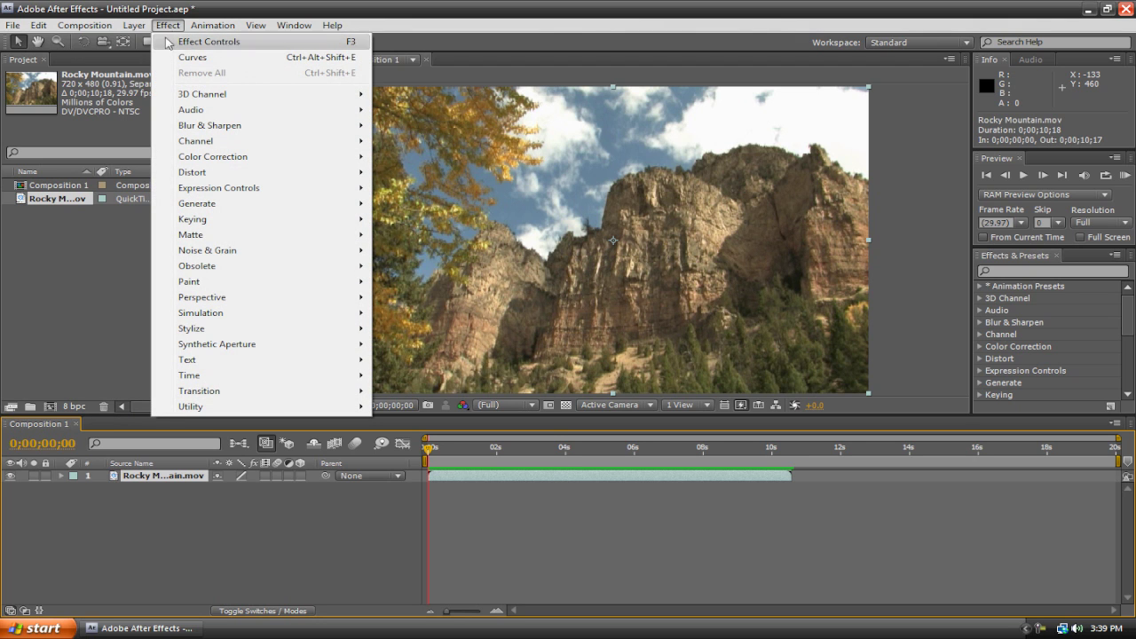
{"action": "mouse_move", "coordinate": [229, 255]}
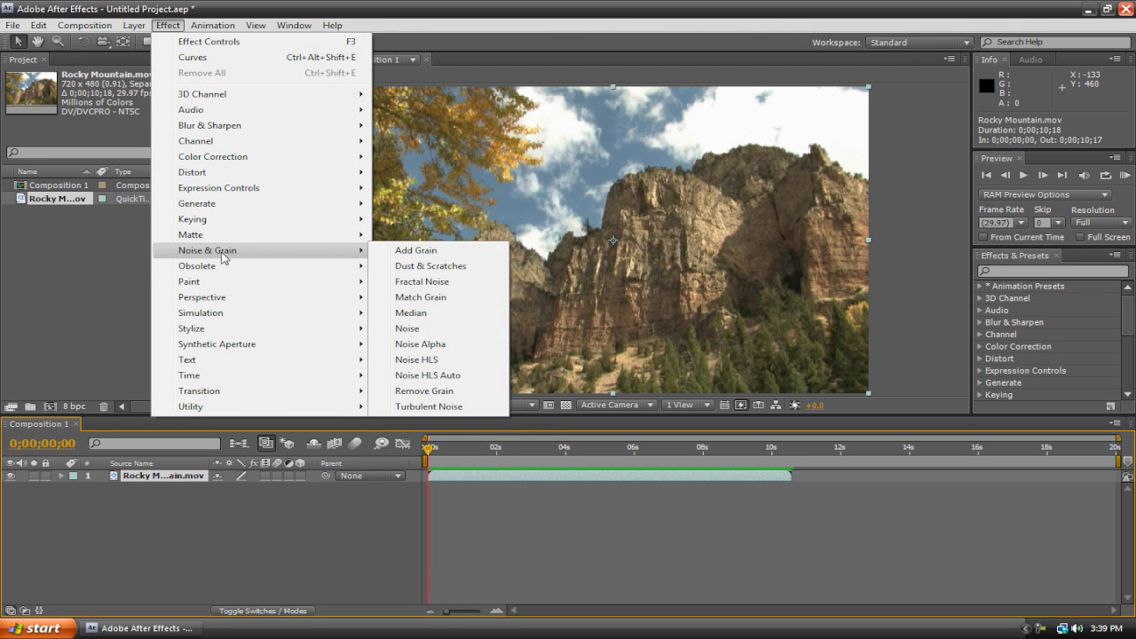
{"action": "mouse_move", "coordinate": [208, 157]}
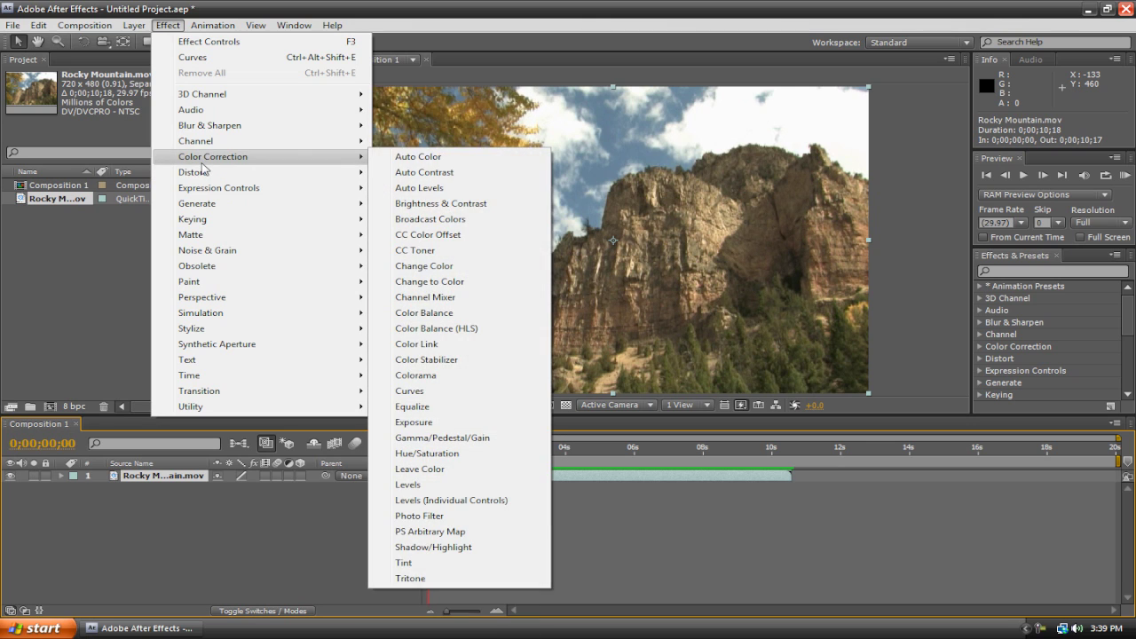
{"action": "left_click", "coordinate": [417, 394]}
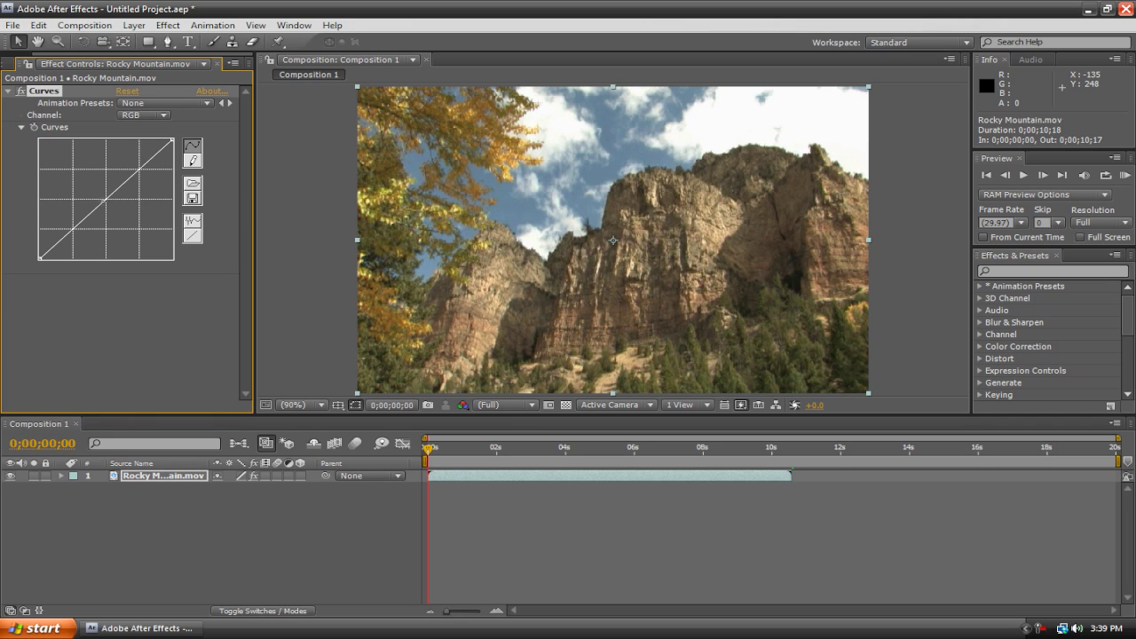
Try bending the Curves to darken the footage, then undo every curve change
{"action": "left_click_drag", "start_coordinate": [109, 200], "coordinate": [149, 222]}
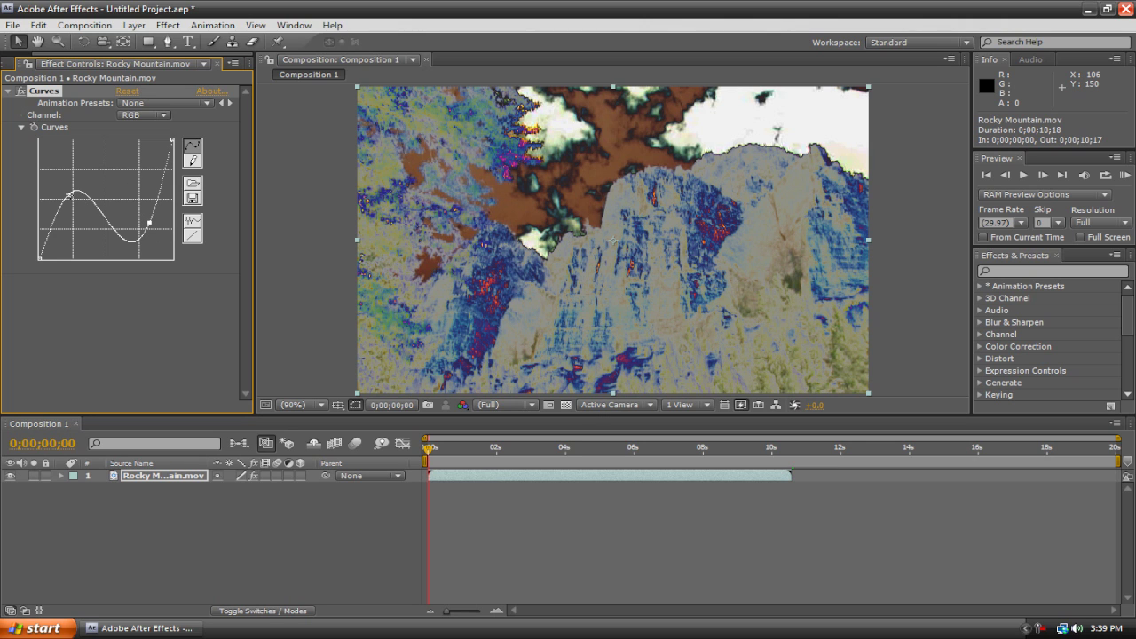
{"action": "key", "text": "ctrl+z"}
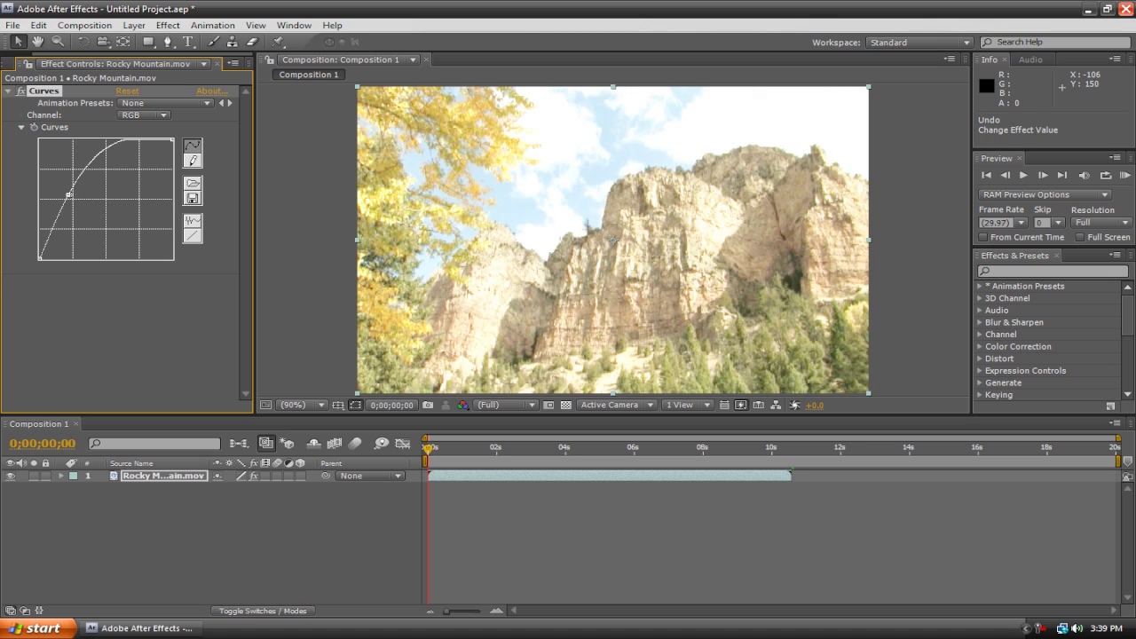
{"action": "key", "text": "ctrl+z"}
{"action": "left_click_drag", "start_coordinate": [107, 197], "coordinate": [126, 214]}
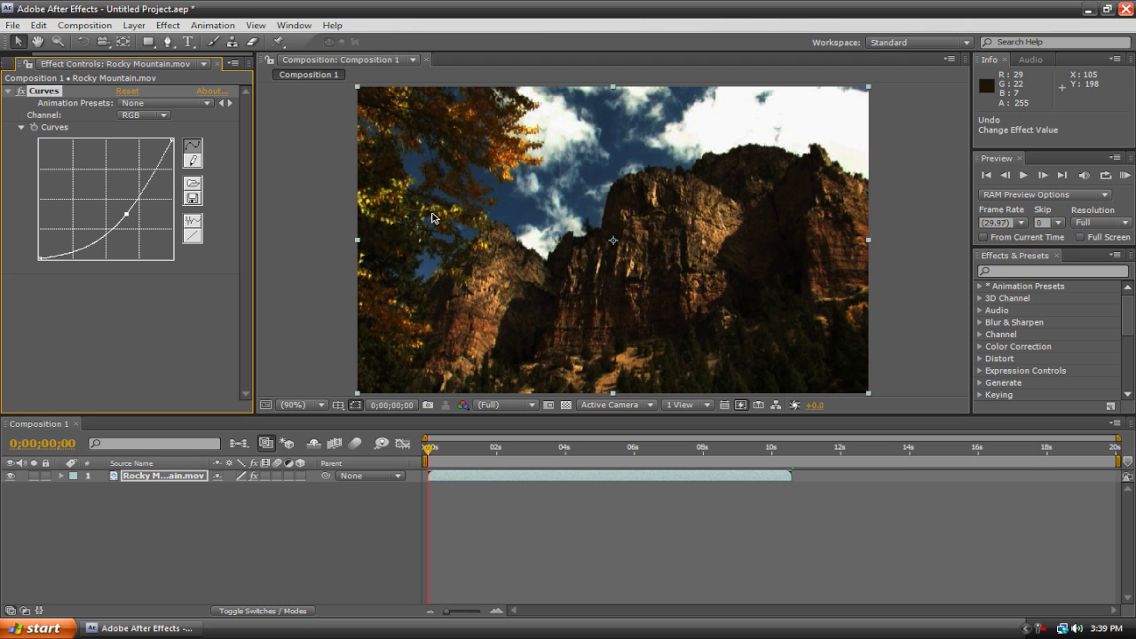
{"action": "key", "text": "ctrl+z"}
{"action": "key", "text": "ctrl+z"}
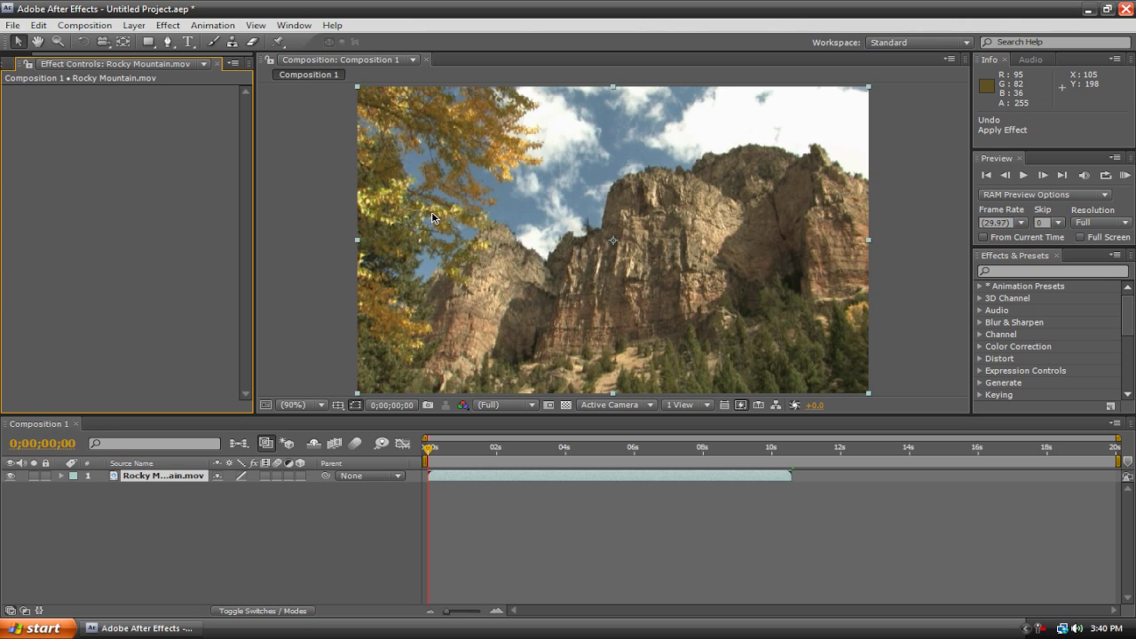
Type 'Rocky Mountain' as a new text layer and select the typed text
{"action": "left_click", "coordinate": [188, 43]}
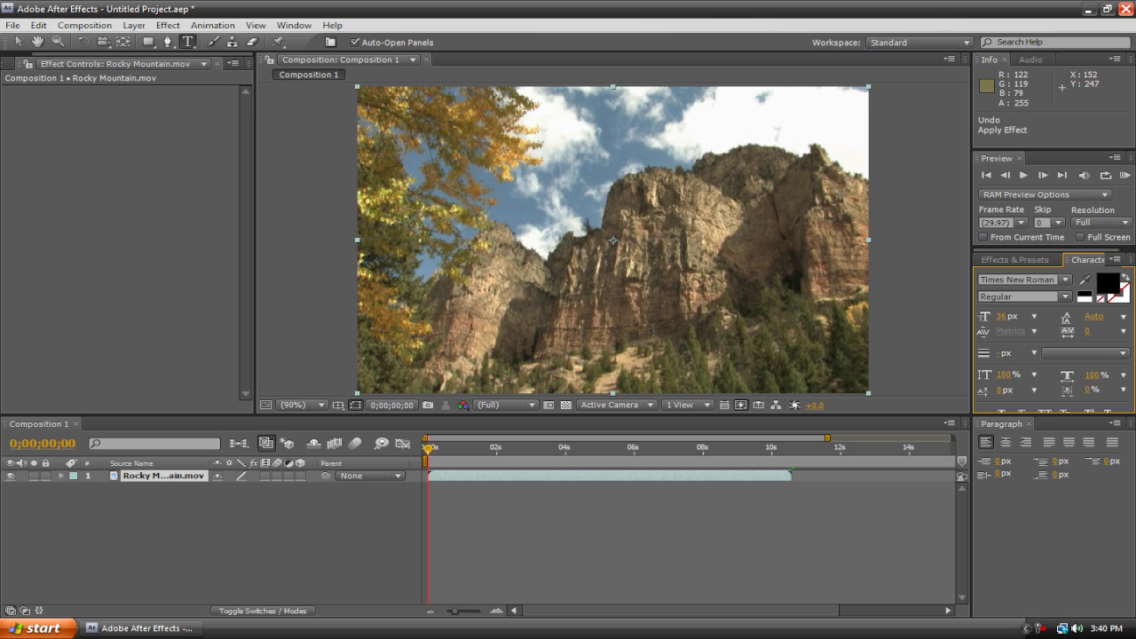
{"action": "key", "text": "ctrl+alt+shift+t"}
{"action": "type", "text": "Rocky "}
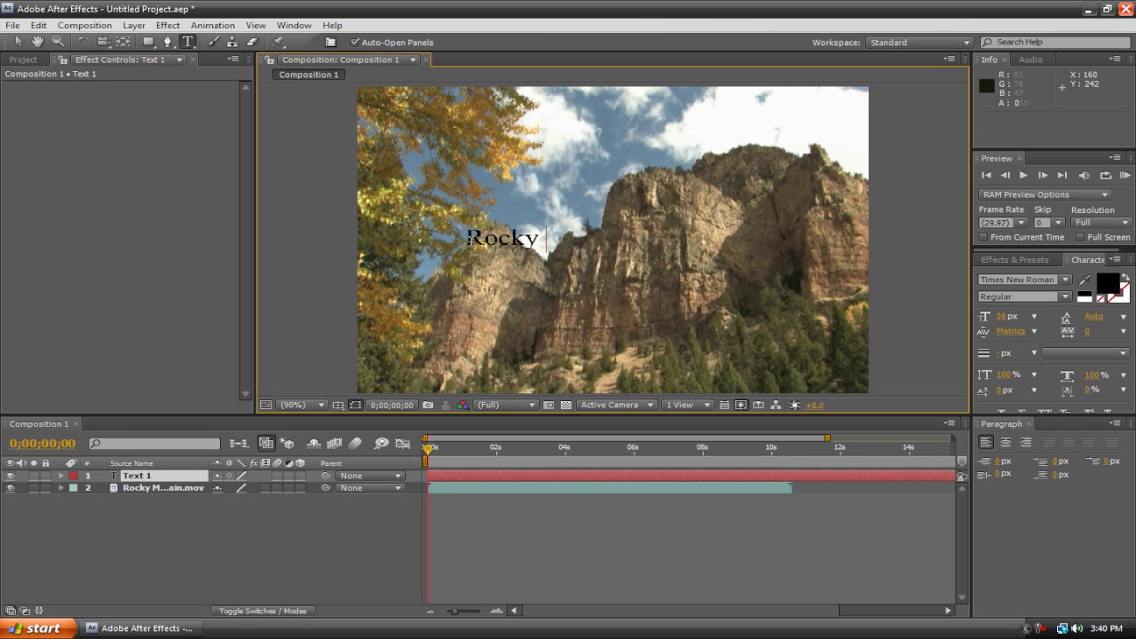
{"action": "type", "text": "Mountain"}
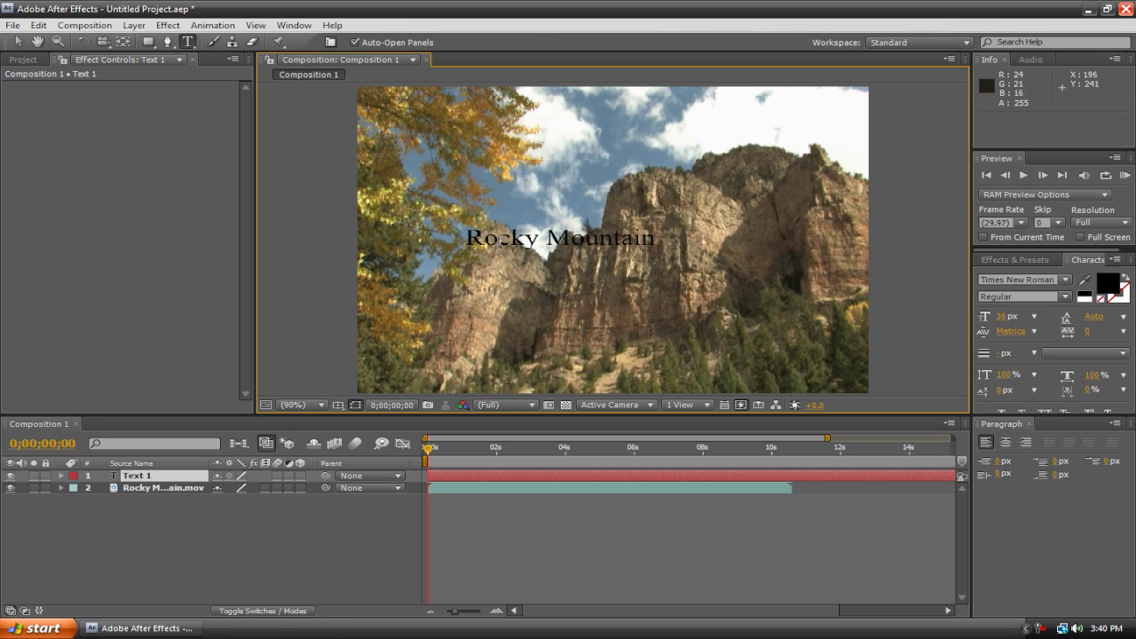
{"action": "left_click_drag", "start_coordinate": [659, 239], "coordinate": [462, 238]}
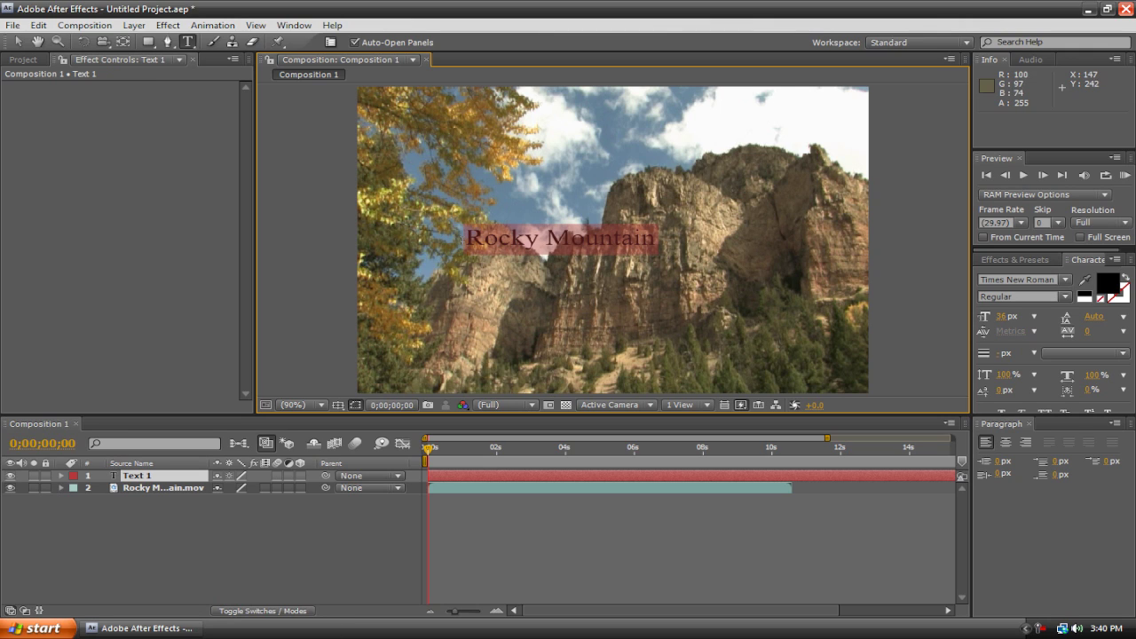
Set the selected title to Trebuchet MS Bold with a red FF0202 fill
{"action": "left_click", "coordinate": [1066, 280]}
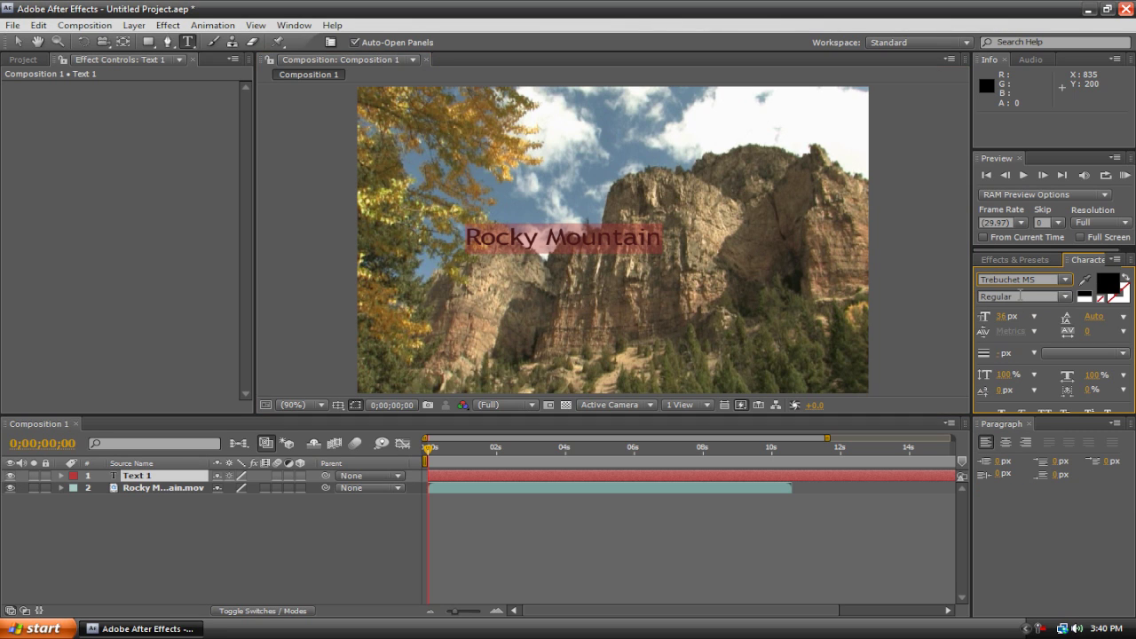
{"action": "left_click", "coordinate": [1062, 297]}
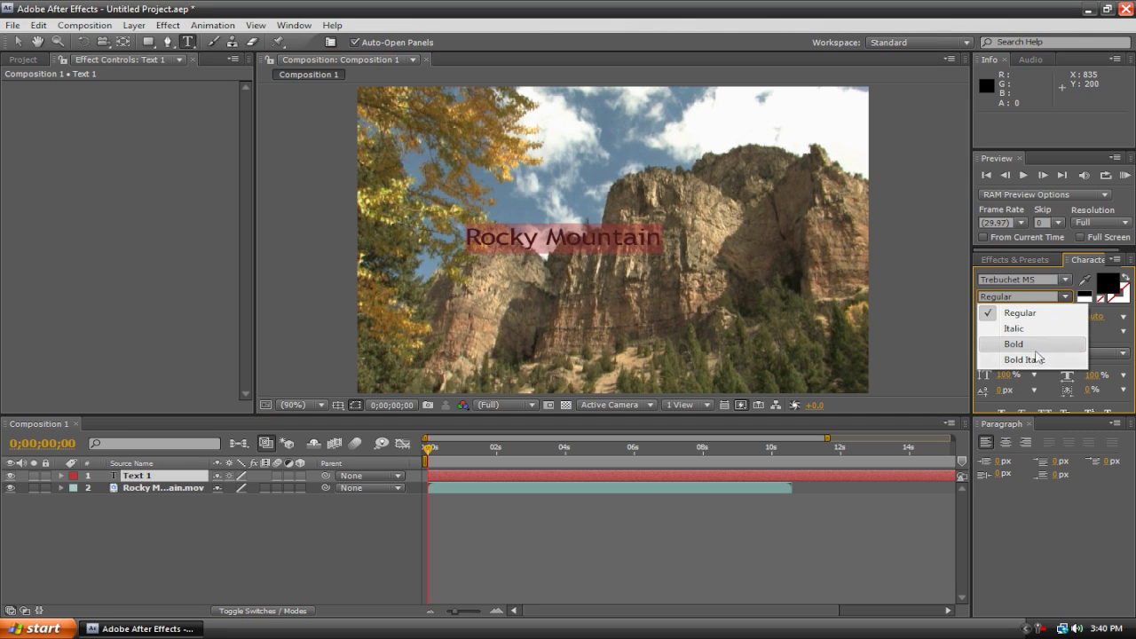
{"action": "left_click", "coordinate": [1030, 344]}
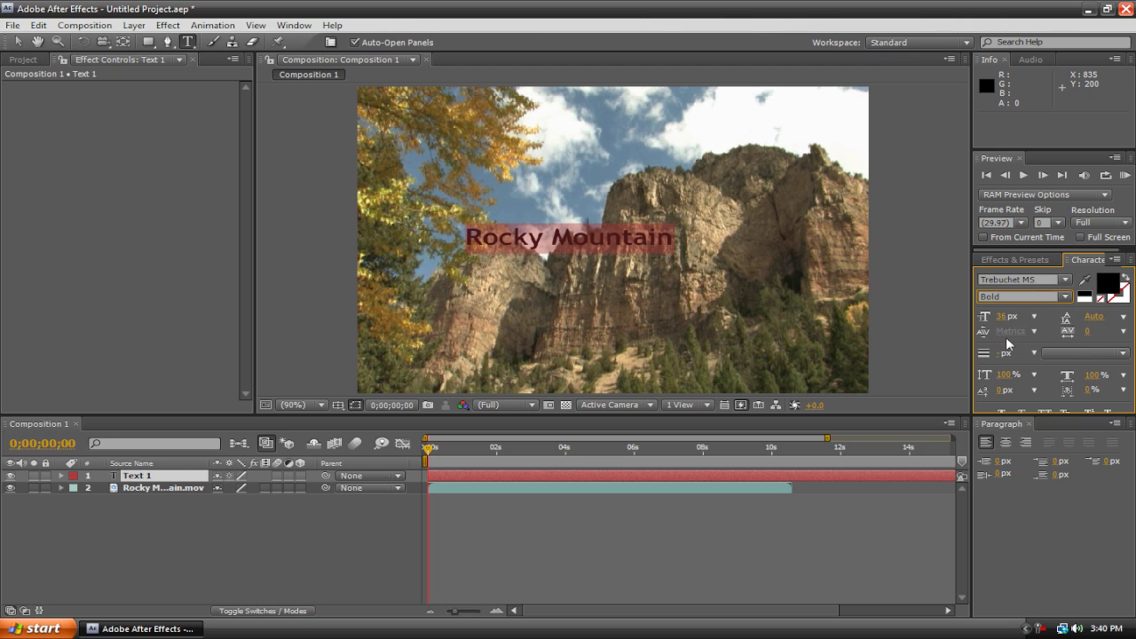
{"action": "left_click", "coordinate": [1109, 290]}
{"action": "left_click_drag", "start_coordinate": [516, 325], "coordinate": [608, 213]}
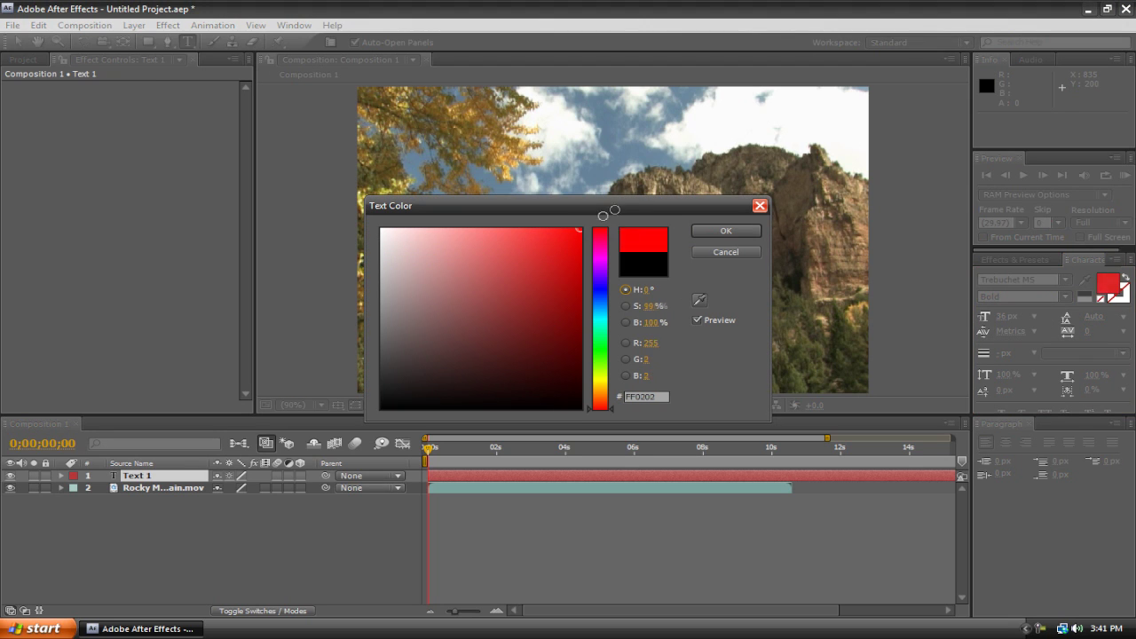
{"action": "left_click", "coordinate": [742, 231]}
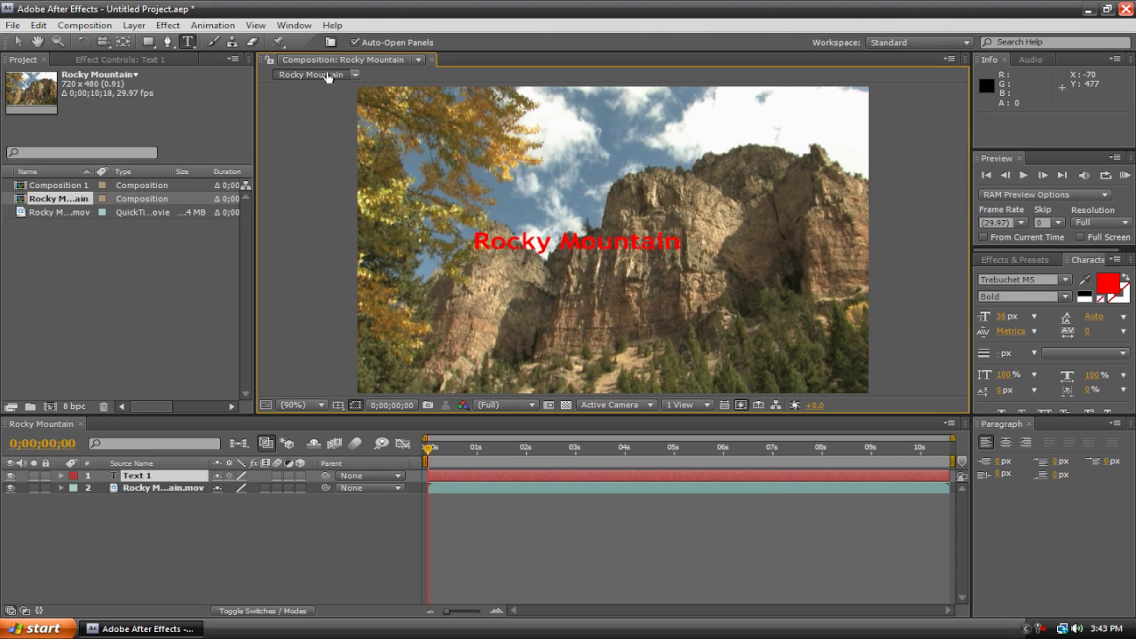
Scale the Rocky Mountain title up to about 182% and move it across the frame's middle
{"action": "left_click", "coordinate": [25, 42]}
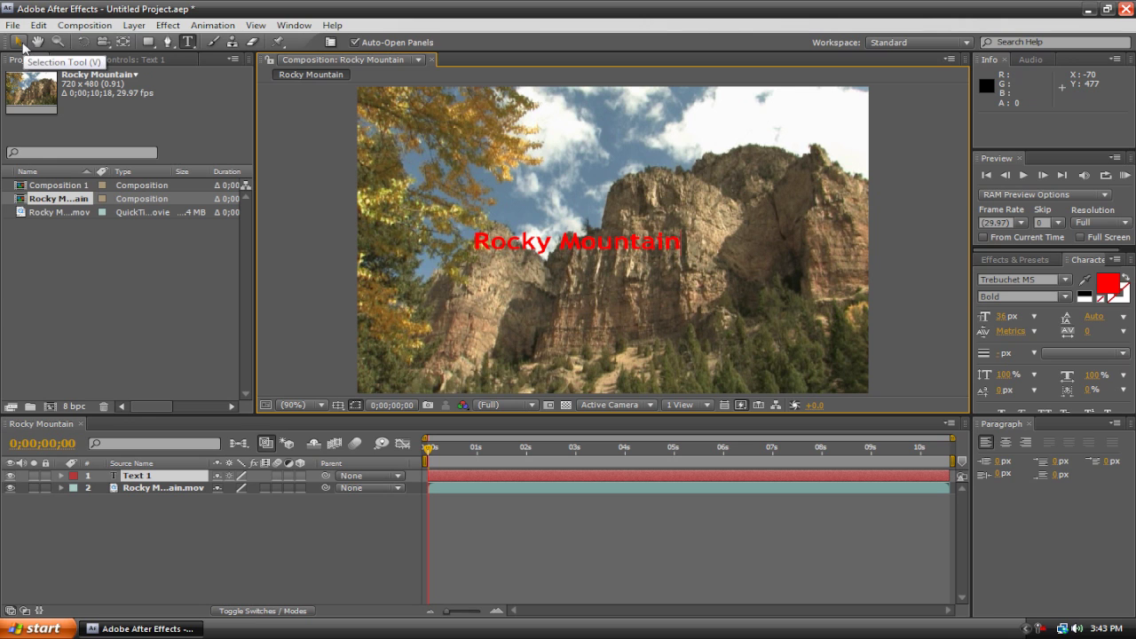
{"action": "left_click", "coordinate": [18, 44]}
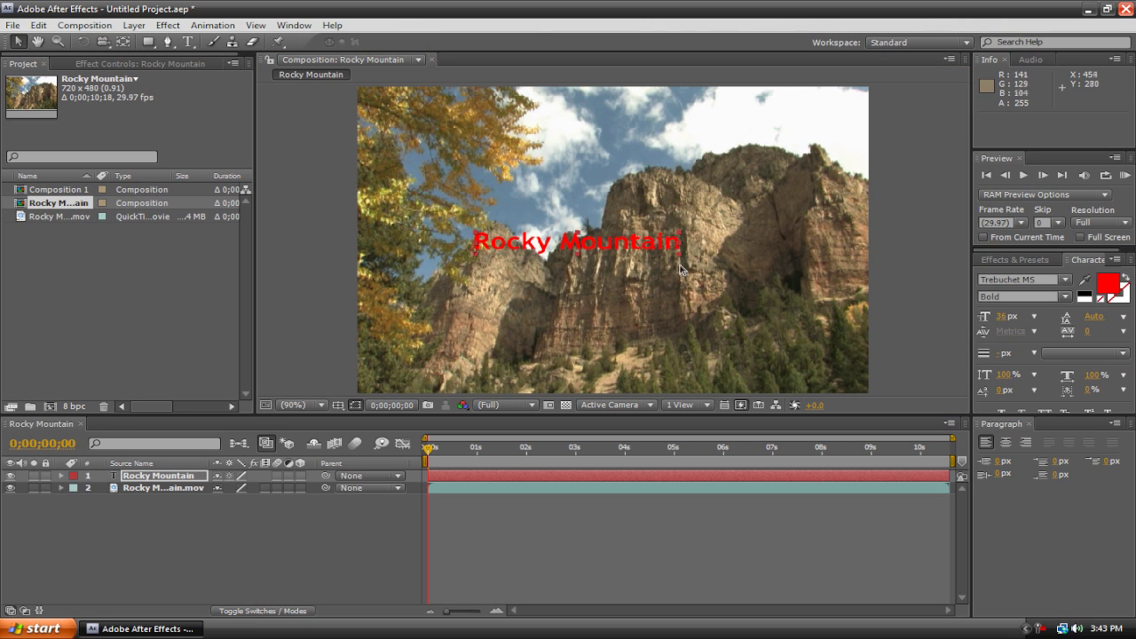
{"action": "left_click_drag", "start_coordinate": [681, 258], "coordinate": [851, 362]}
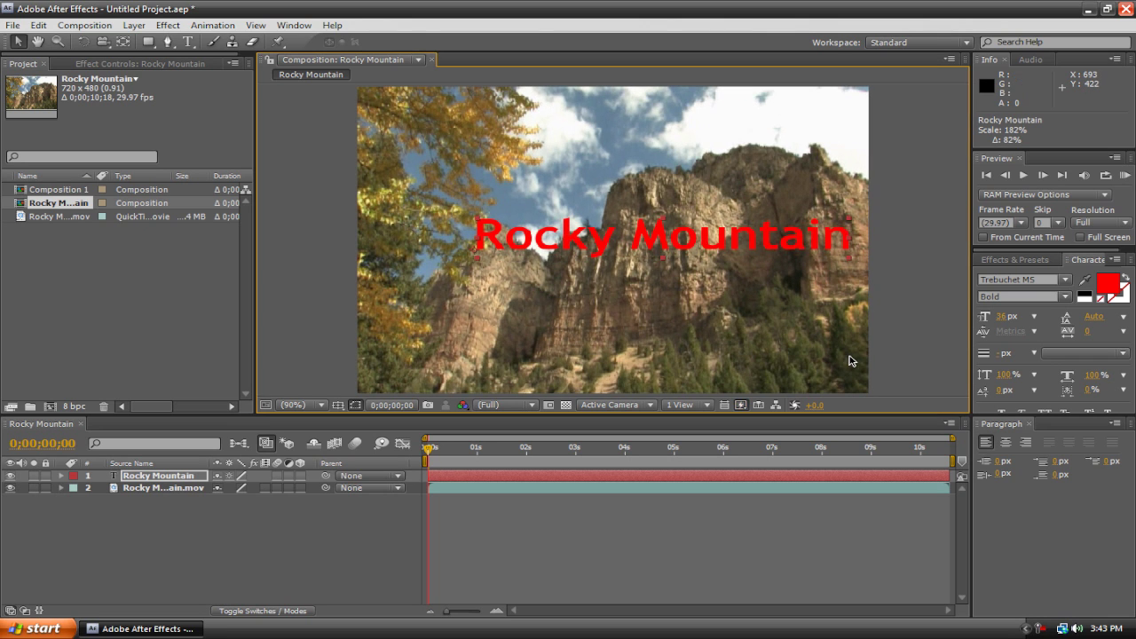
{"action": "left_click_drag", "start_coordinate": [719, 234], "coordinate": [737, 251]}
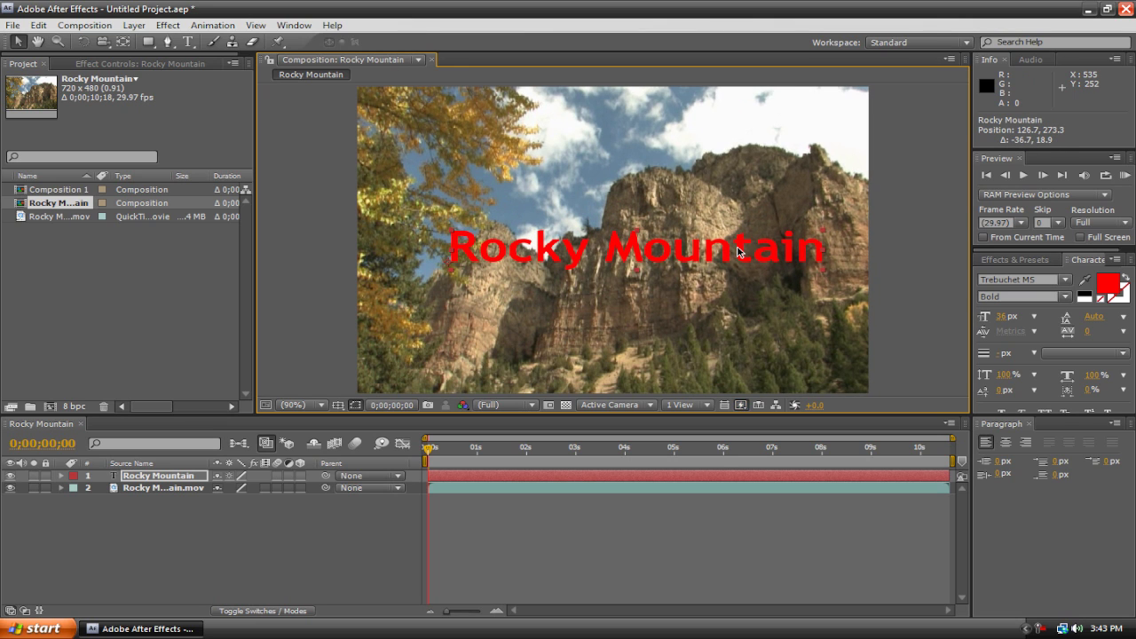
{"action": "left_click", "coordinate": [61, 478]}
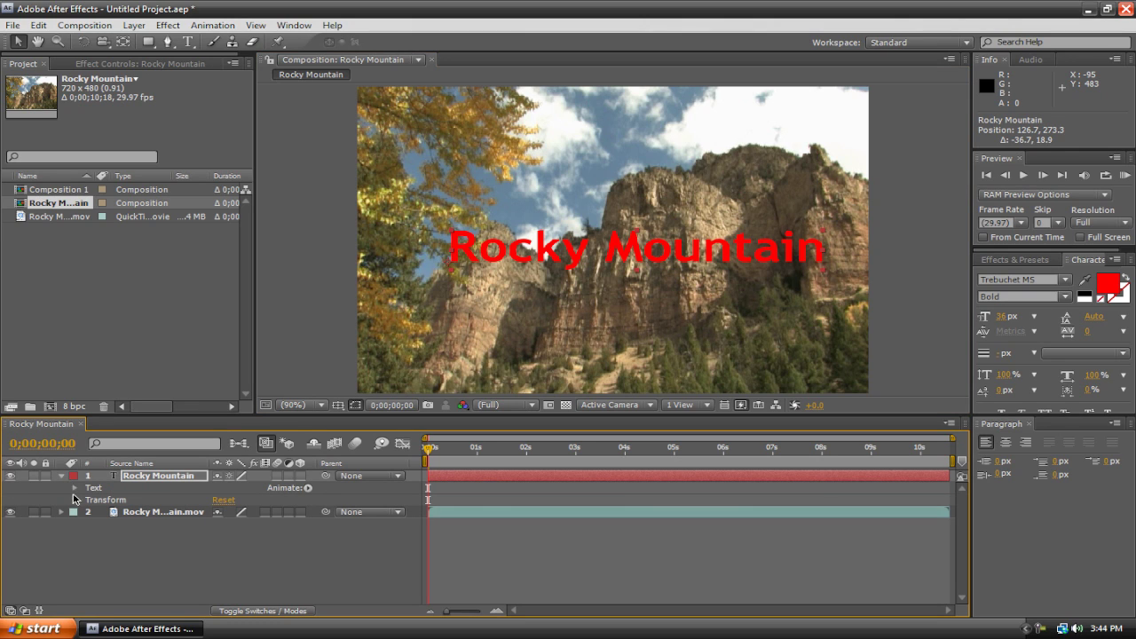
Move the title off-frame left to -555.6, 256.7 and set a Position keyframe at 0;00;00;00
{"action": "left_click", "coordinate": [75, 501]}
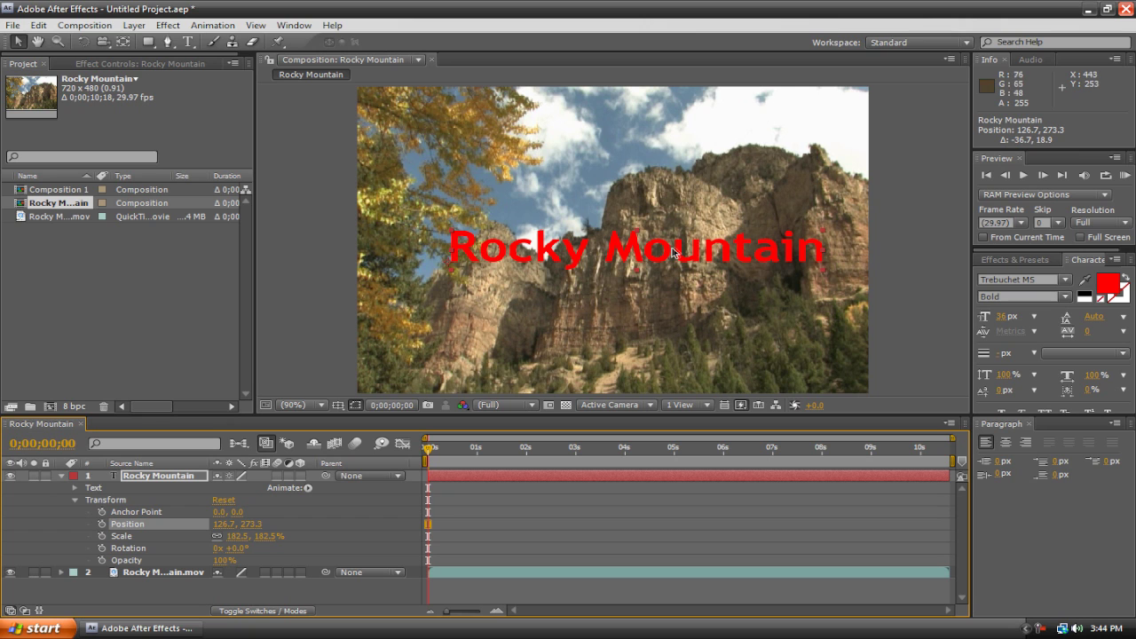
{"action": "left_click_drag", "start_coordinate": [675, 251], "coordinate": [191, 240]}
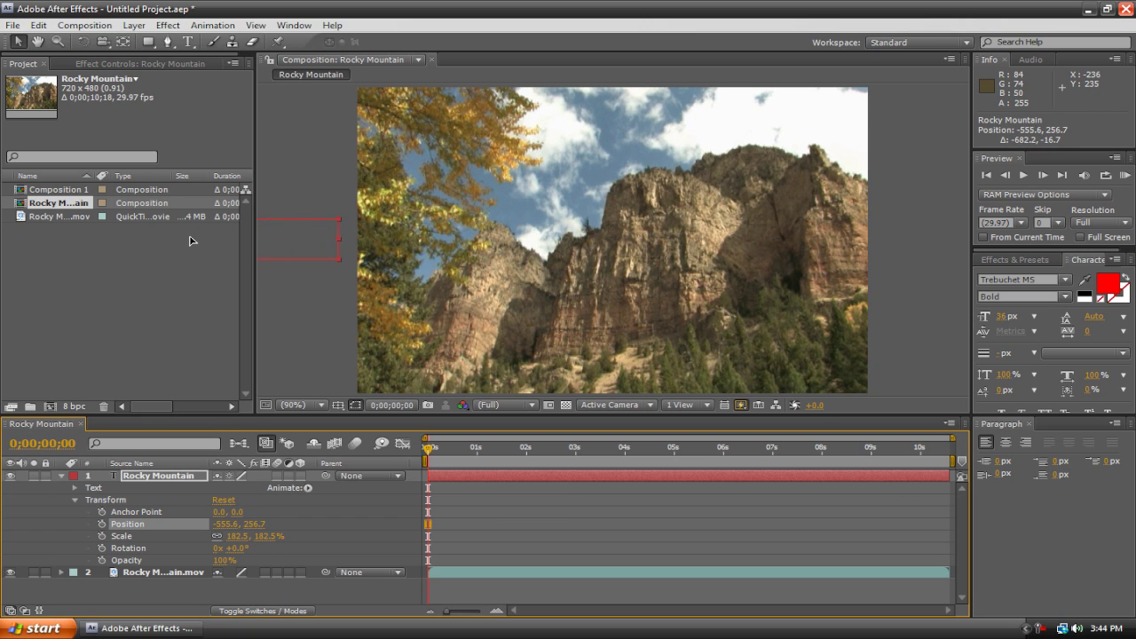
{"action": "left_click", "coordinate": [103, 525]}
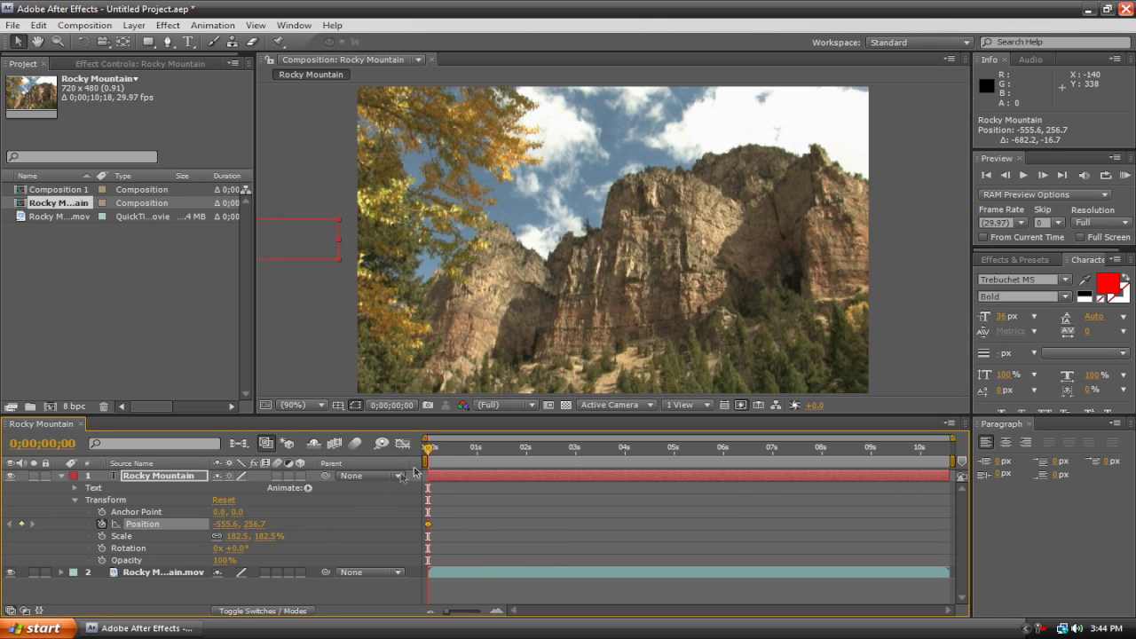
At 0;00;02;29, move the title off-frame right to 748.9, 251.1 and scrub back to preview
{"action": "left_click_drag", "start_coordinate": [427, 452], "coordinate": [574, 452]}
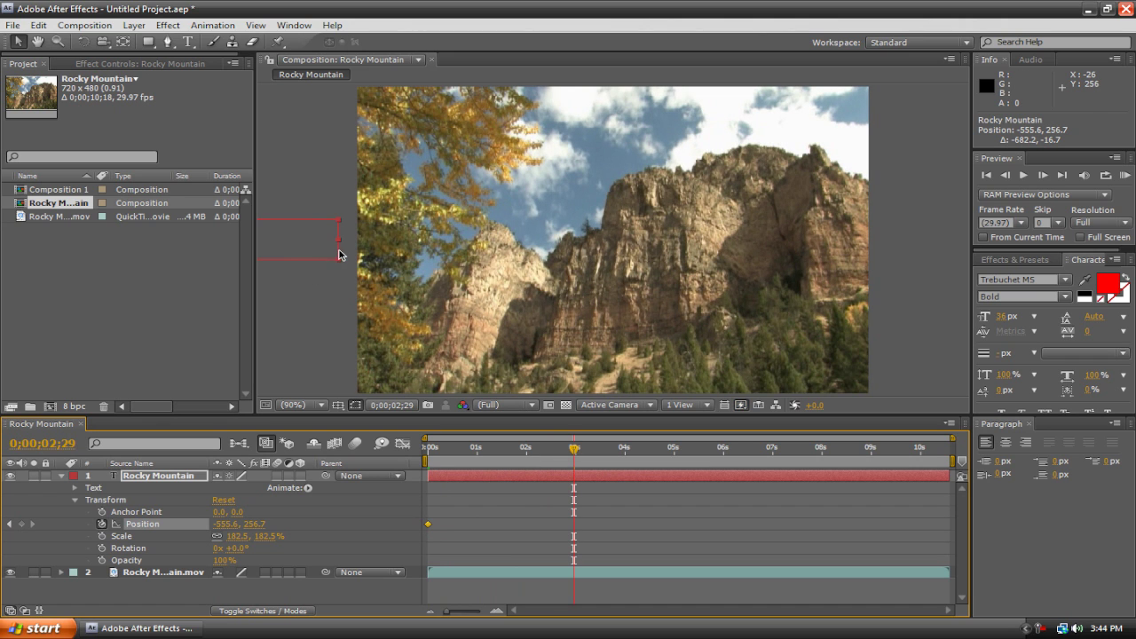
{"action": "left_click_drag", "start_coordinate": [338, 254], "coordinate": [1019, 257]}
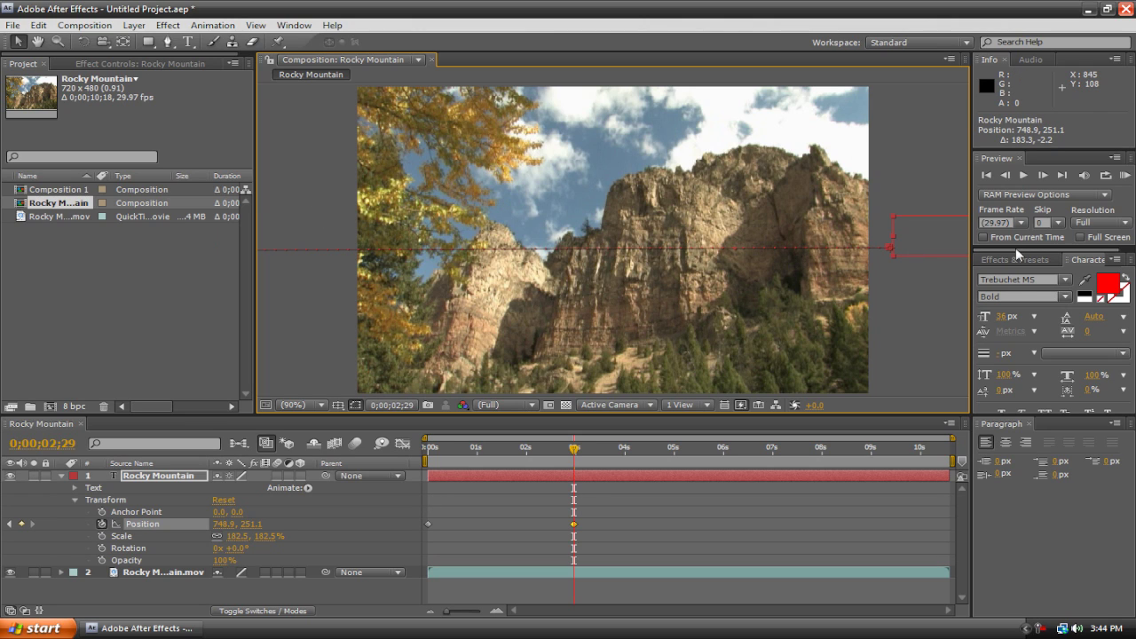
{"action": "left_click_drag", "start_coordinate": [574, 453], "coordinate": [398, 458]}
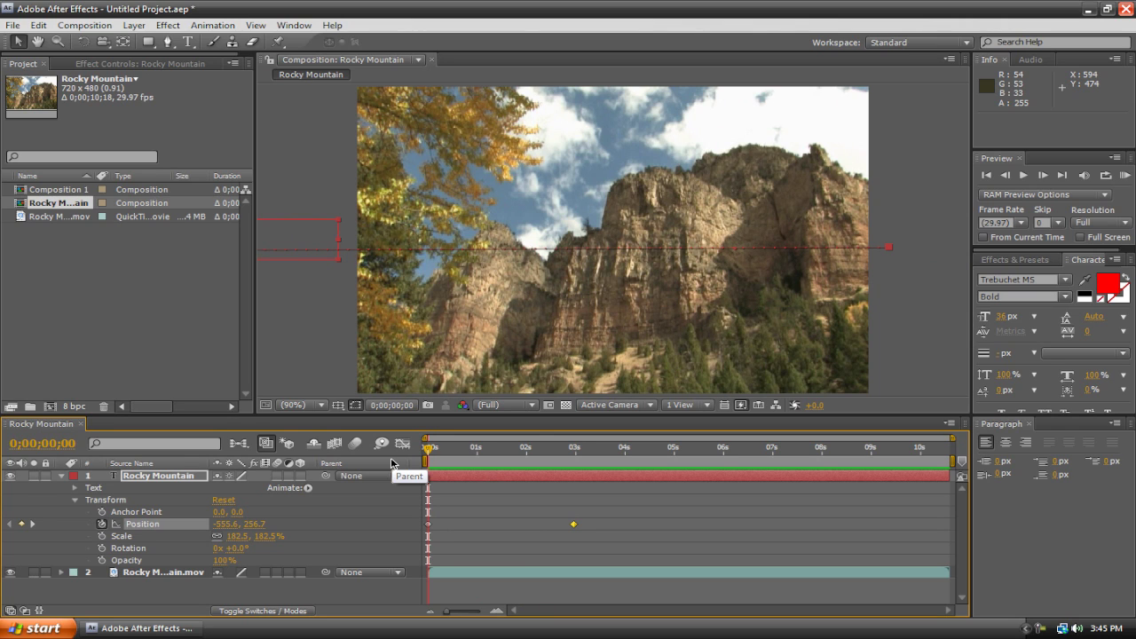
{"action": "left_click_drag", "start_coordinate": [612, 552], "coordinate": [402, 513]}
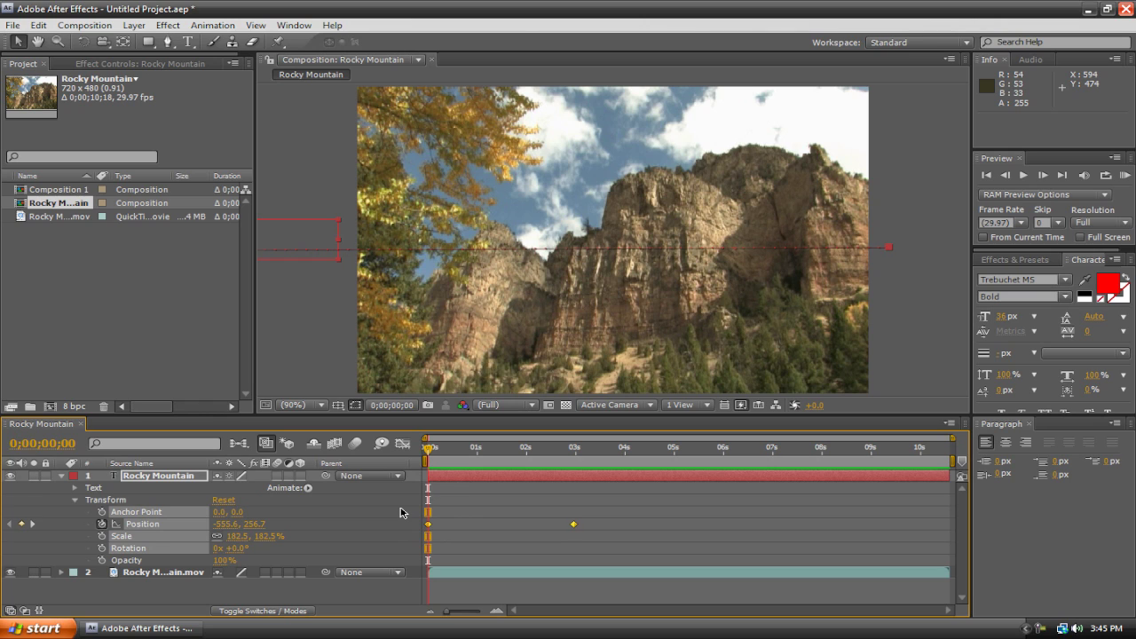
Delete the Position keyframes, centre the title at 102.2, 261.1, and keyframe Opacity 0% at 0s
{"action": "key", "text": "Delete"}
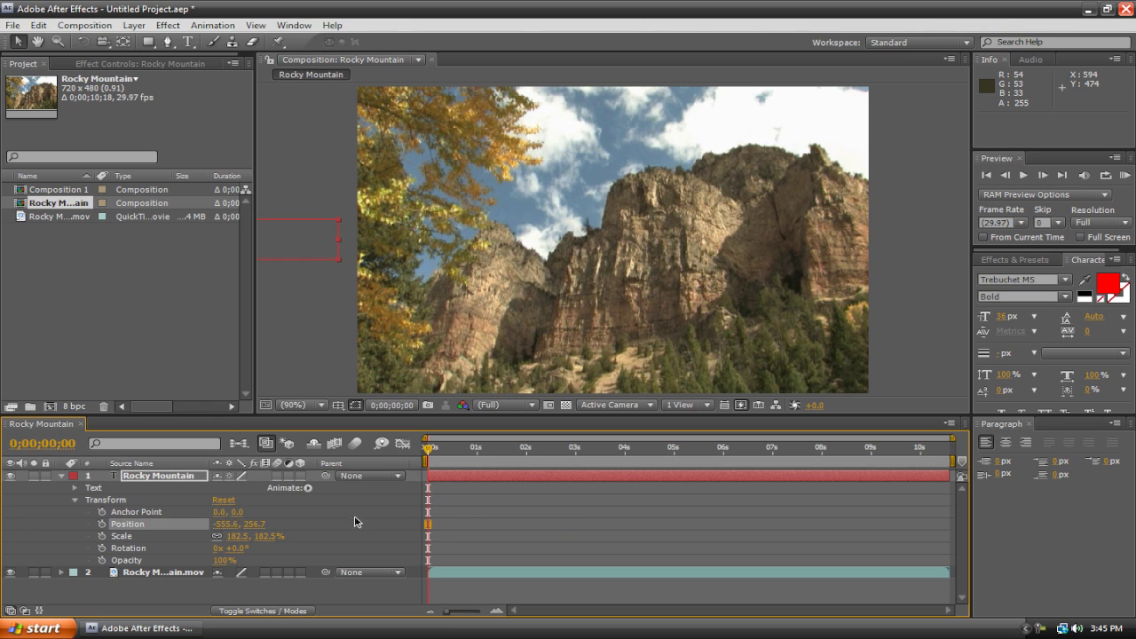
{"action": "left_click", "coordinate": [311, 259]}
{"action": "left_click", "coordinate": [341, 249]}
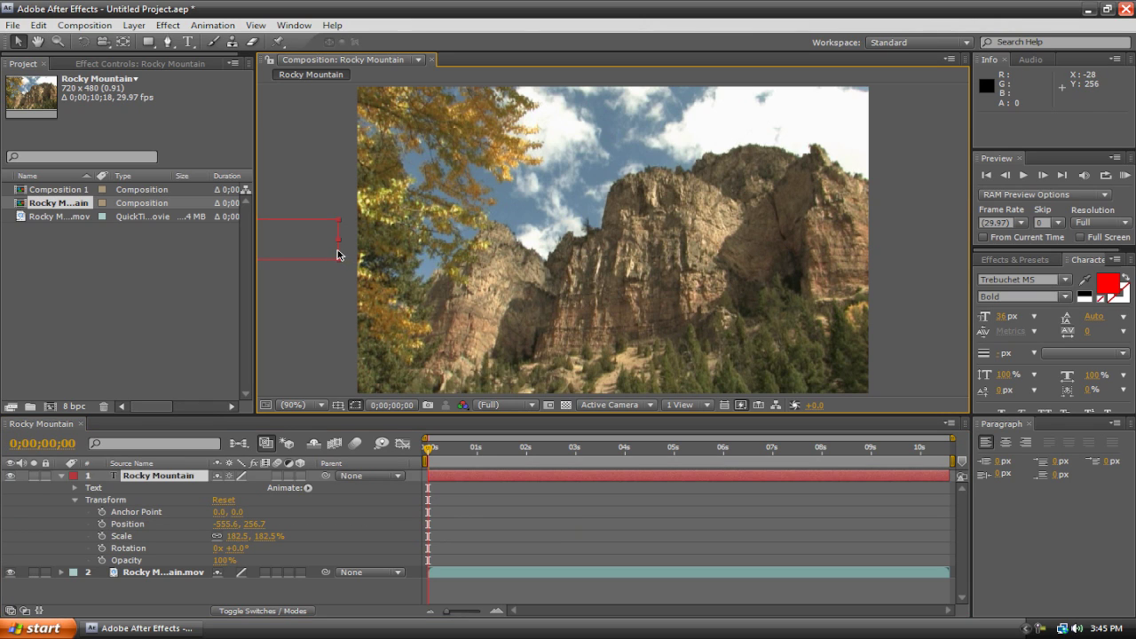
{"action": "double_click", "coordinate": [341, 249]}
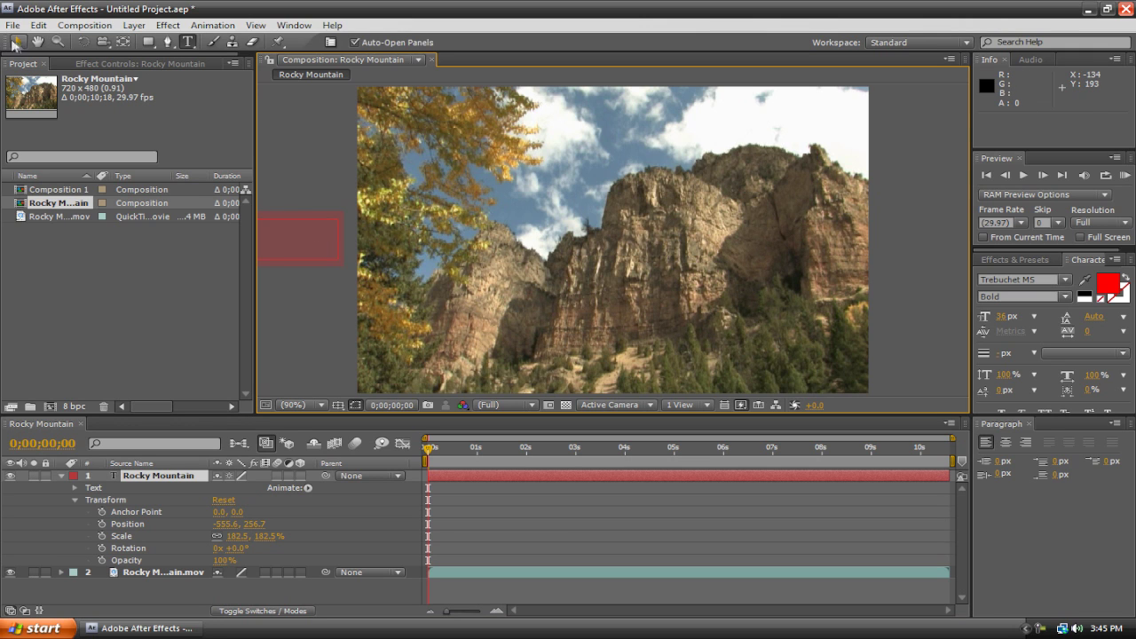
{"action": "left_click", "coordinate": [17, 42]}
{"action": "left_click_drag", "start_coordinate": [342, 256], "coordinate": [808, 257]}
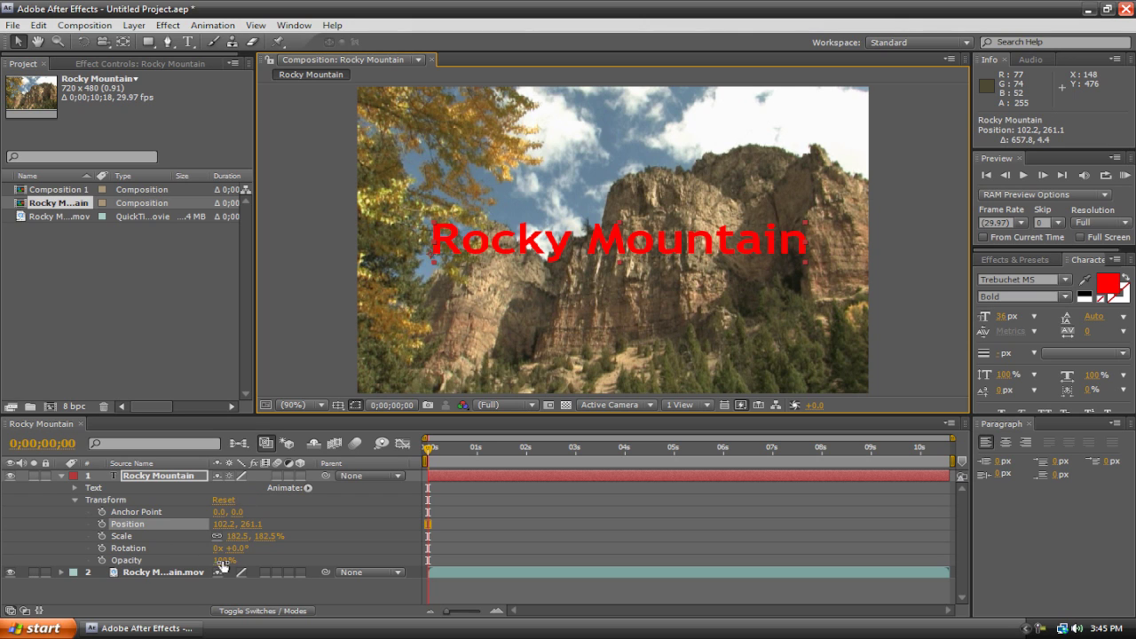
{"action": "mouse_move", "coordinate": [226, 565]}
{"action": "left_mouse_down"}
{"action": "mouse_move", "coordinate": [129, 563]}
{"action": "mouse_move", "coordinate": [302, 559]}
{"action": "mouse_move", "coordinate": [216, 560]}
{"action": "left_mouse_up"}
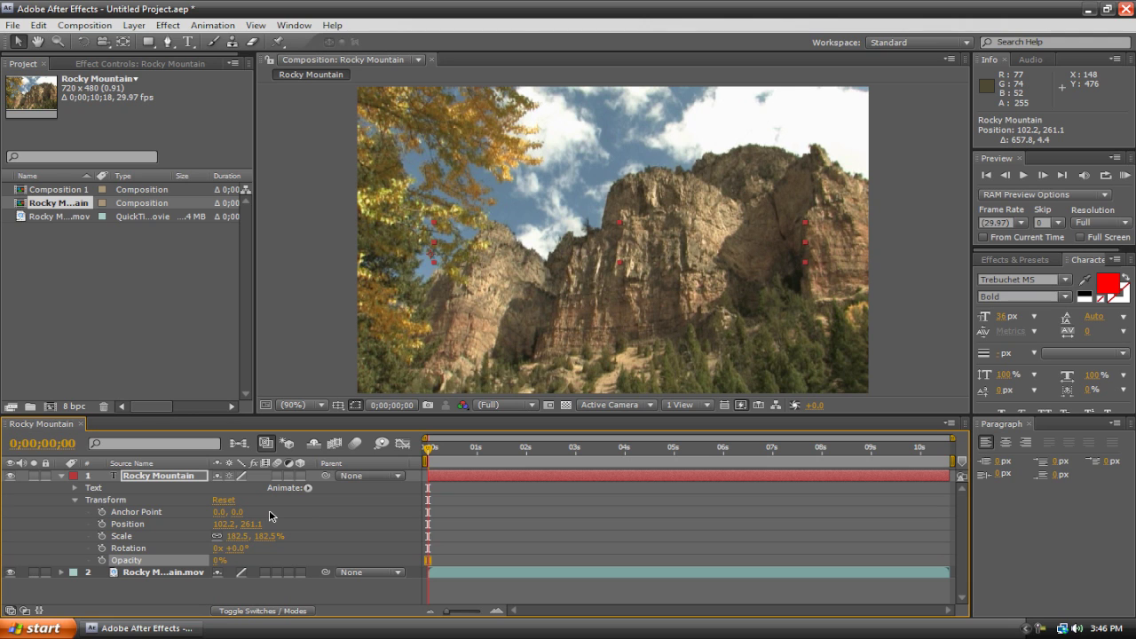
{"action": "left_click", "coordinate": [102, 562]}
Add a 100% Opacity keyframe at 0;00;01;16 so the title fades in, then scrub to check
{"action": "left_click_drag", "start_coordinate": [426, 456], "coordinate": [503, 455]}
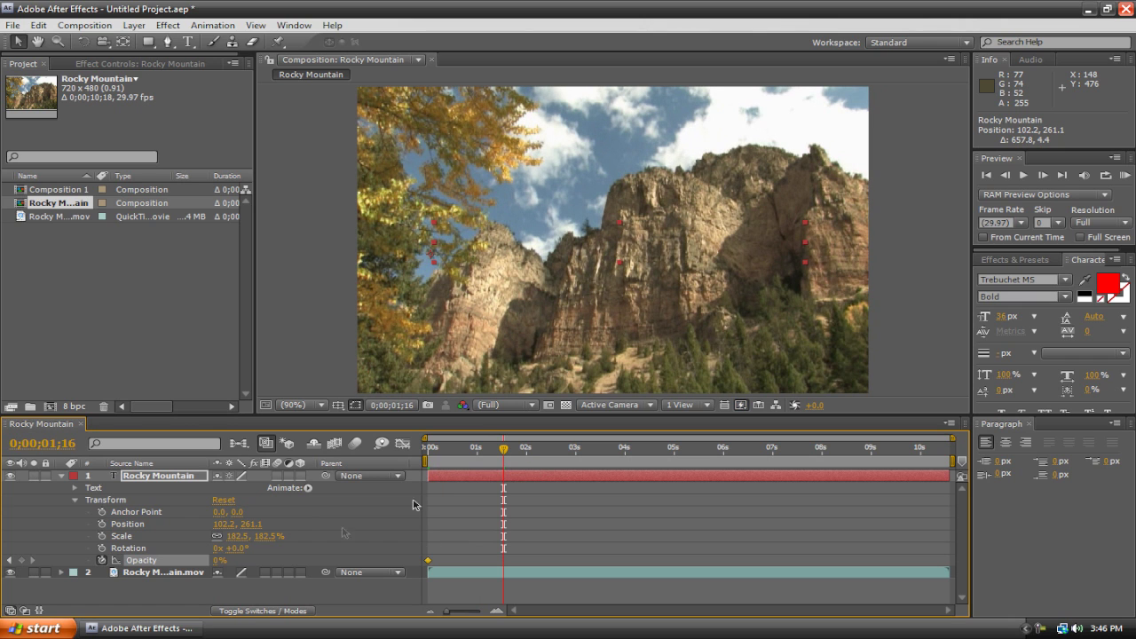
{"action": "left_click_drag", "start_coordinate": [218, 561], "coordinate": [300, 561]}
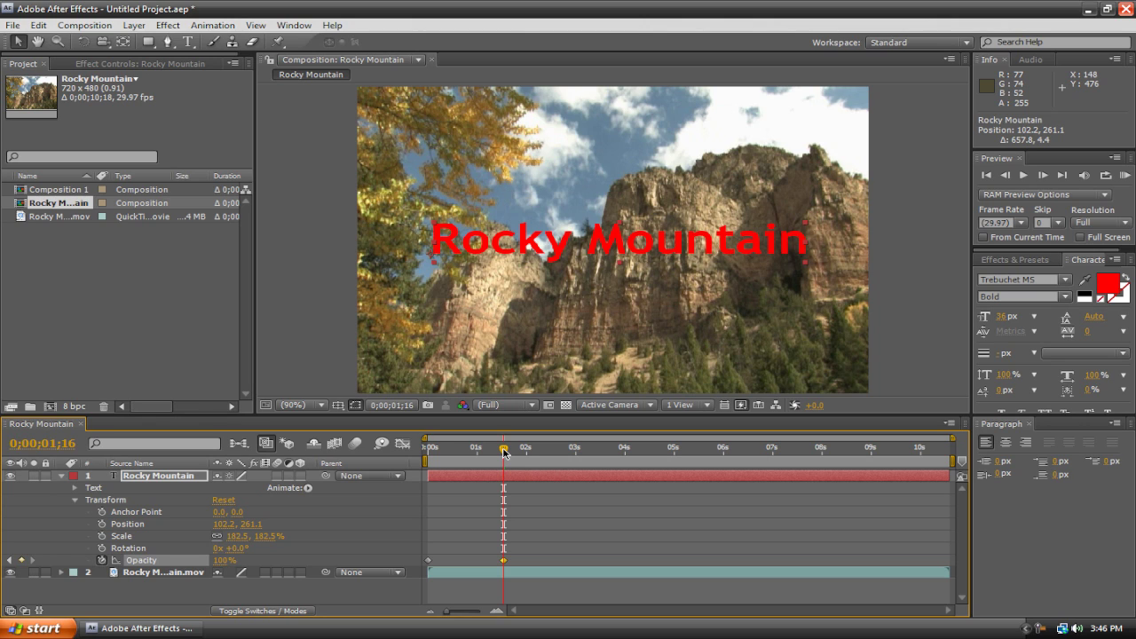
{"action": "mouse_move", "coordinate": [503, 453]}
{"action": "left_mouse_down"}
{"action": "mouse_move", "coordinate": [406, 455]}
{"action": "mouse_move", "coordinate": [503, 454]}
{"action": "left_mouse_up"}
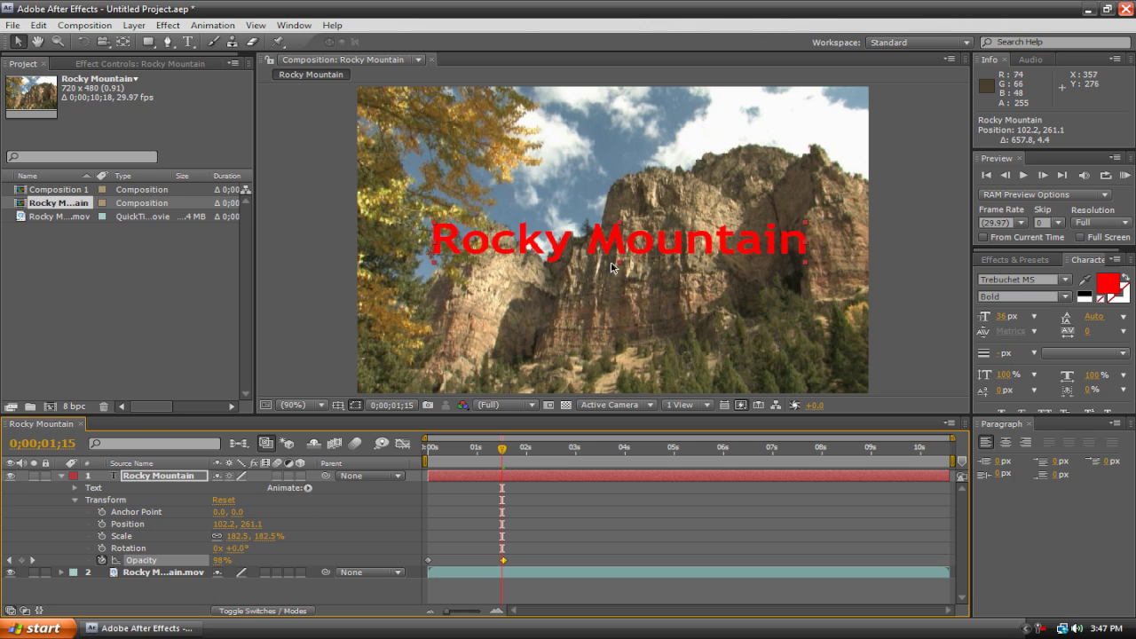
Undo the accidental stretch and move the title down to 101.1, 436.7
{"action": "left_click_drag", "start_coordinate": [618, 265], "coordinate": [624, 309]}
{"action": "key", "text": "ctrl+z"}
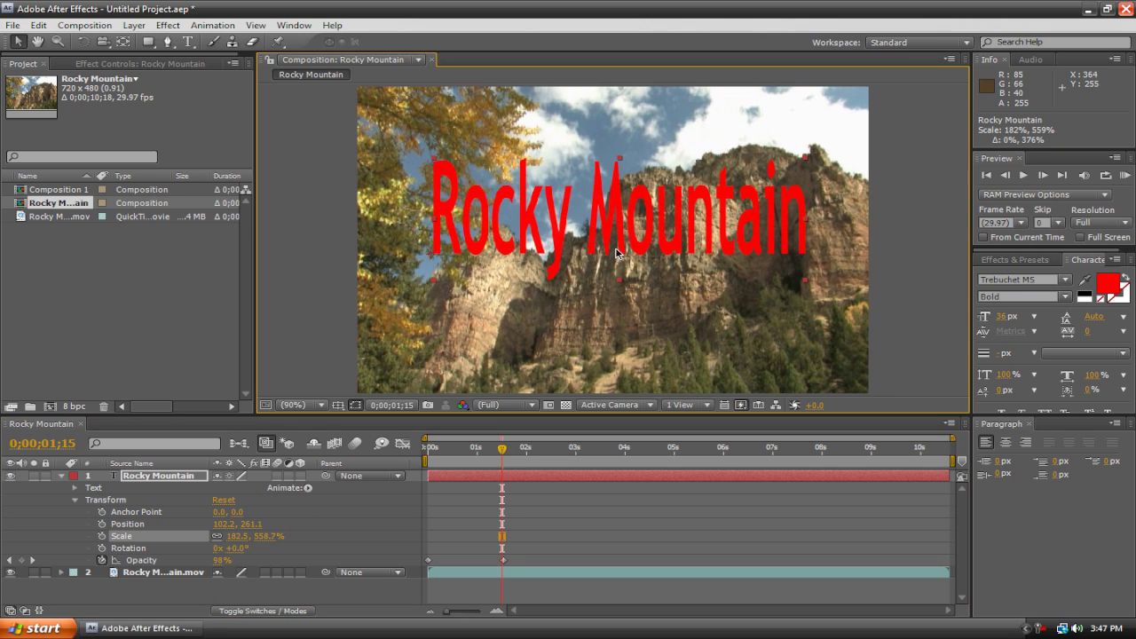
{"action": "left_click_drag", "start_coordinate": [619, 244], "coordinate": [615, 359]}
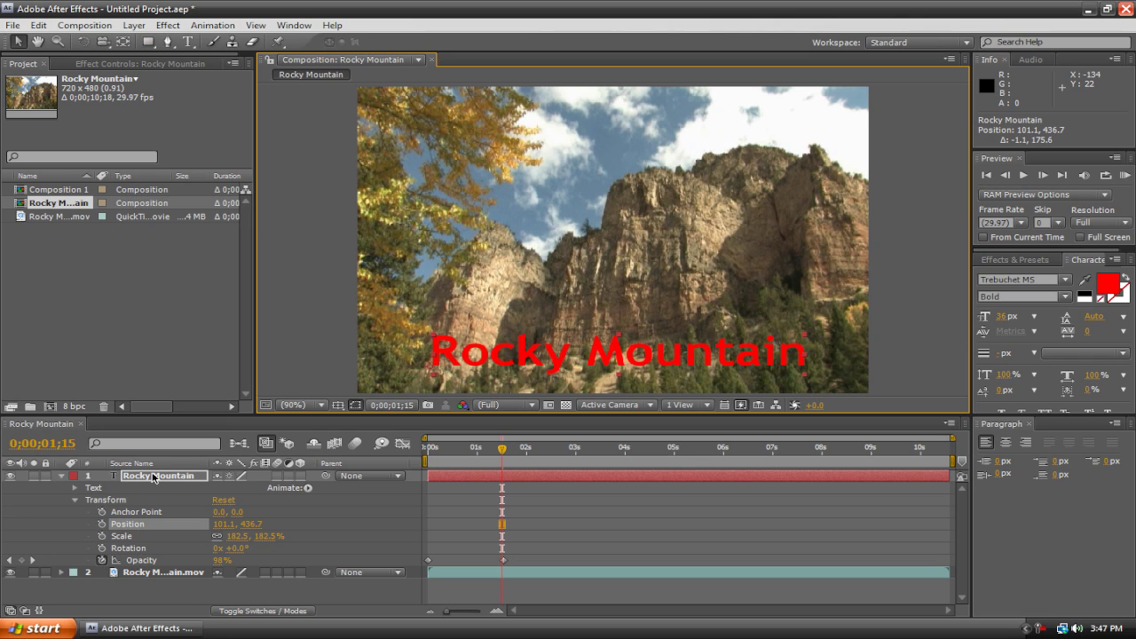
Draw a rectangular Mask 1 on the mountain footage in the upper part of the frame
{"action": "left_click", "coordinate": [155, 572]}
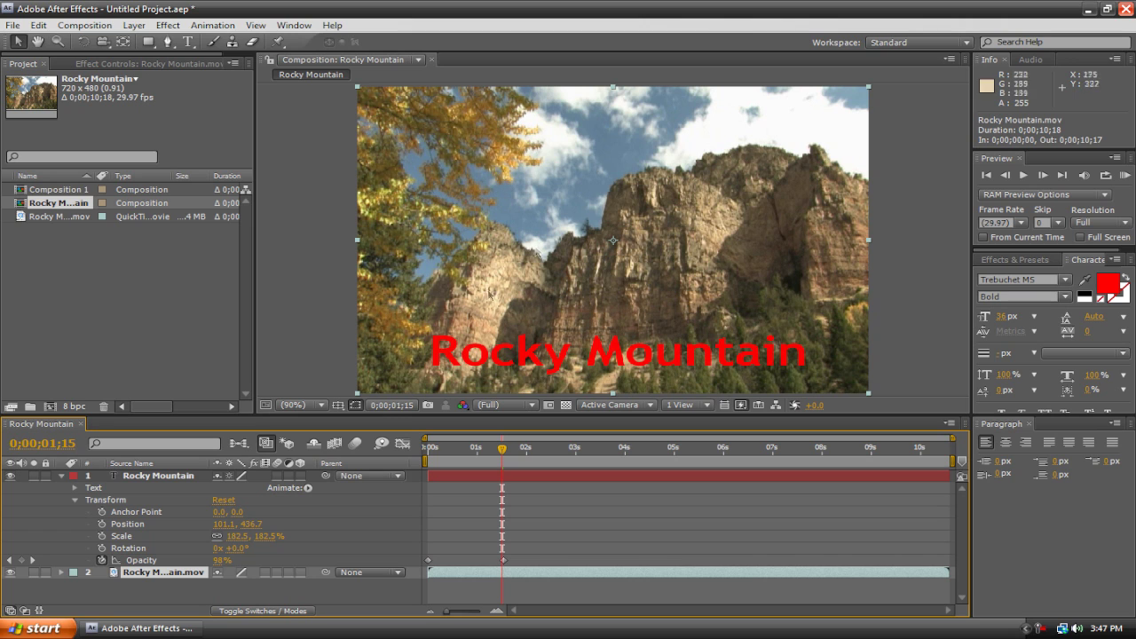
{"action": "left_click", "coordinate": [148, 44]}
{"action": "left_click_drag", "start_coordinate": [398, 116], "coordinate": [785, 295]}
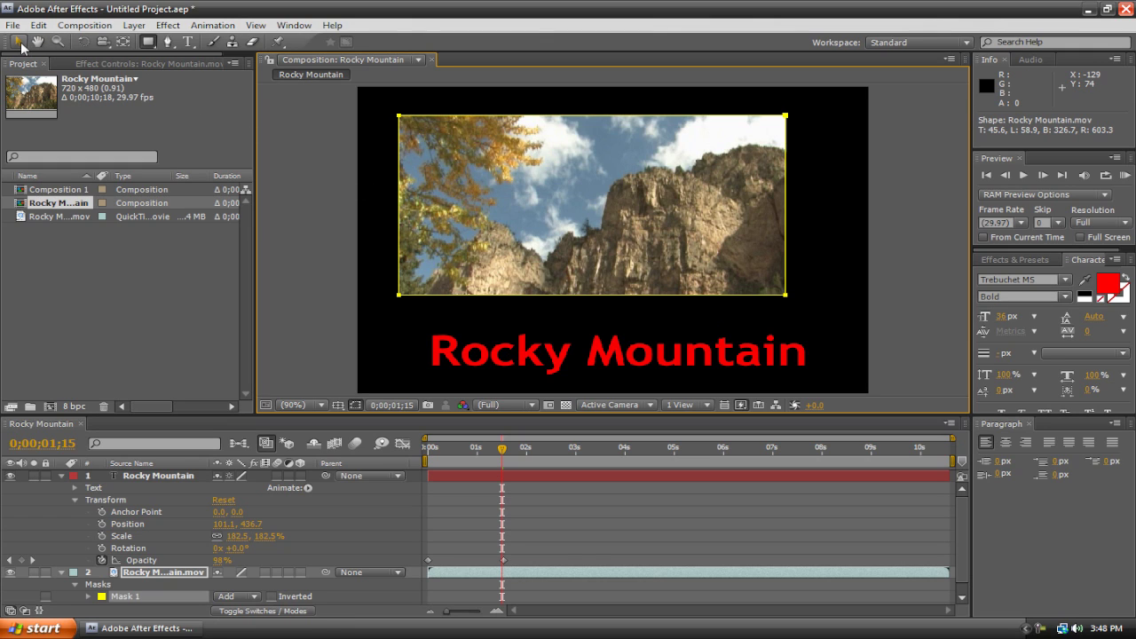
Keyframe the title's Position off-screen left at 0s and off-screen right (732.2, 423.3) at 0;00;02;00
{"action": "left_click", "coordinate": [20, 44]}
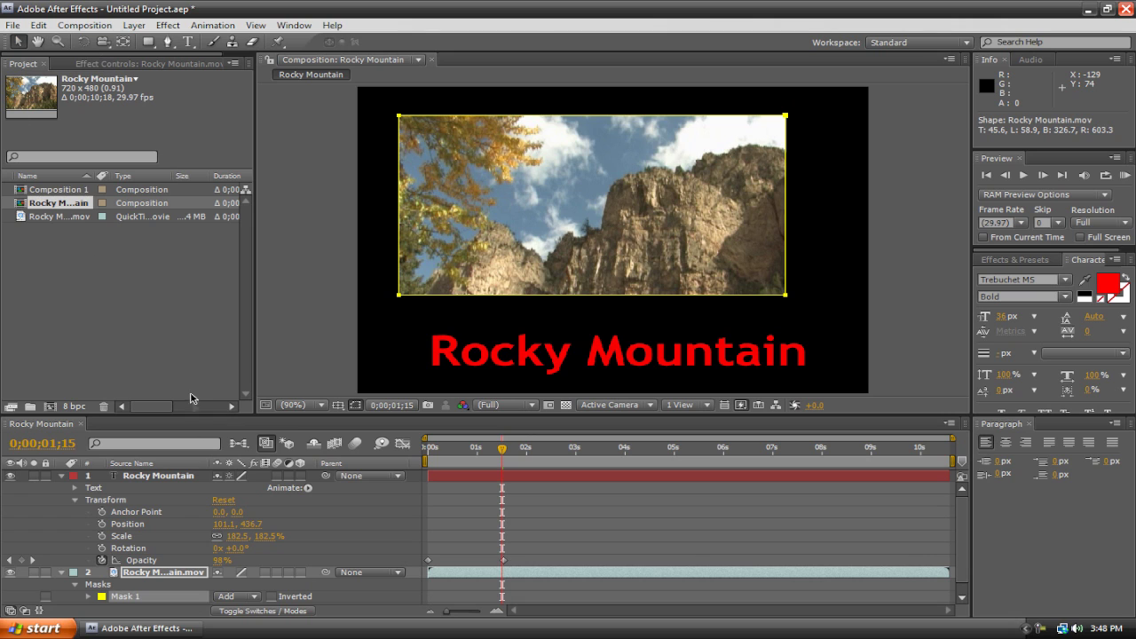
{"action": "left_click", "coordinate": [176, 478]}
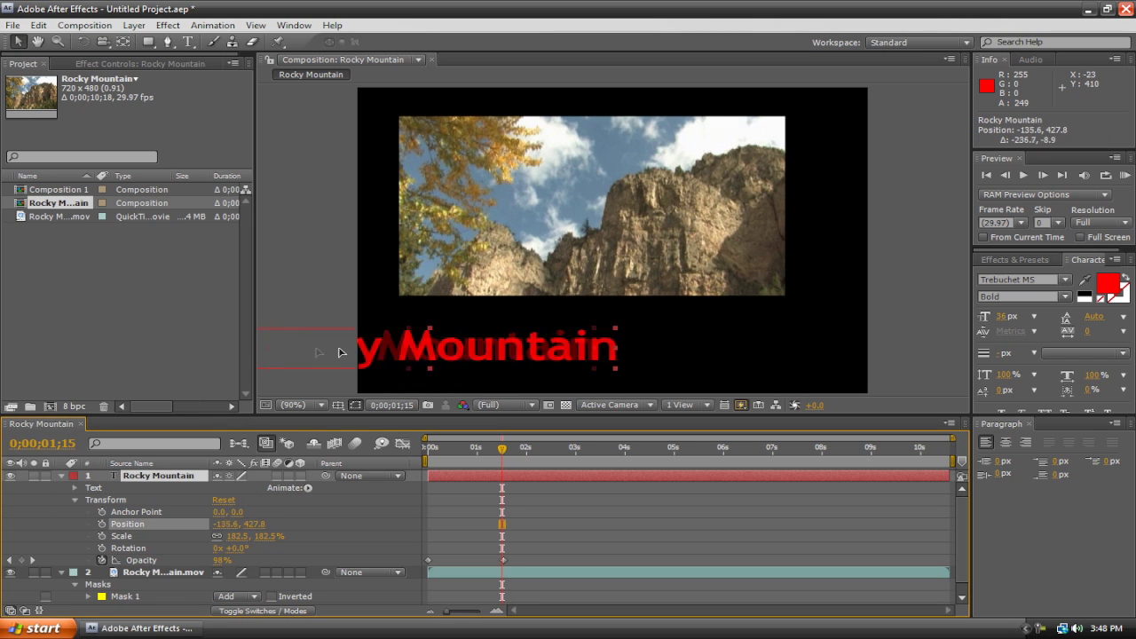
{"action": "left_click_drag", "start_coordinate": [339, 353], "coordinate": [75, 351]}
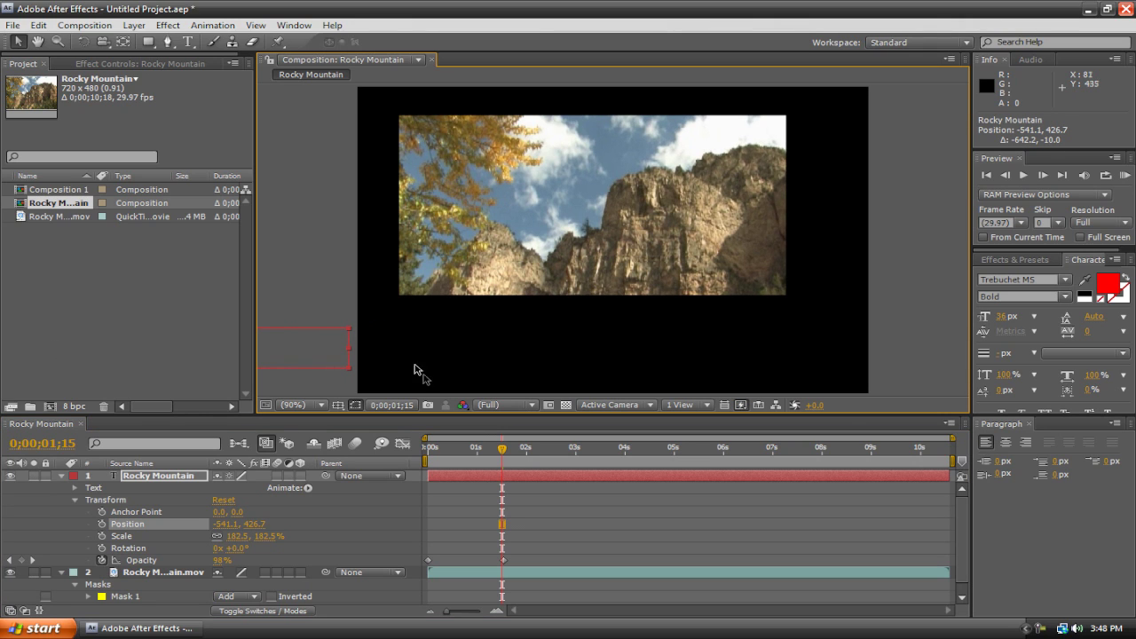
{"action": "left_click_drag", "start_coordinate": [503, 449], "coordinate": [410, 453]}
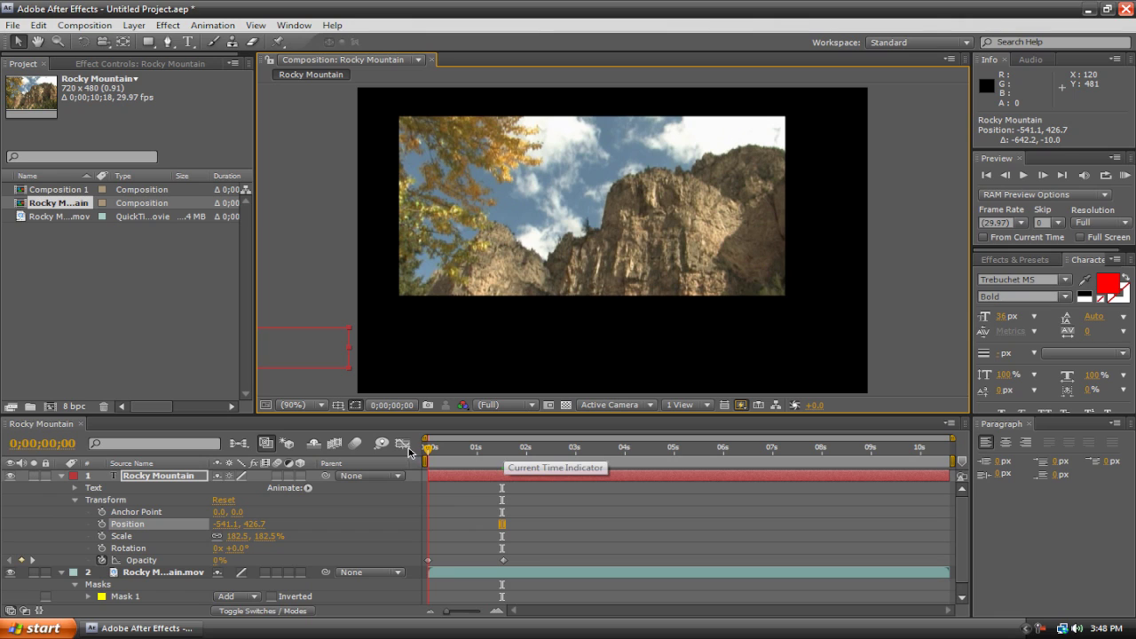
{"action": "left_click", "coordinate": [103, 525]}
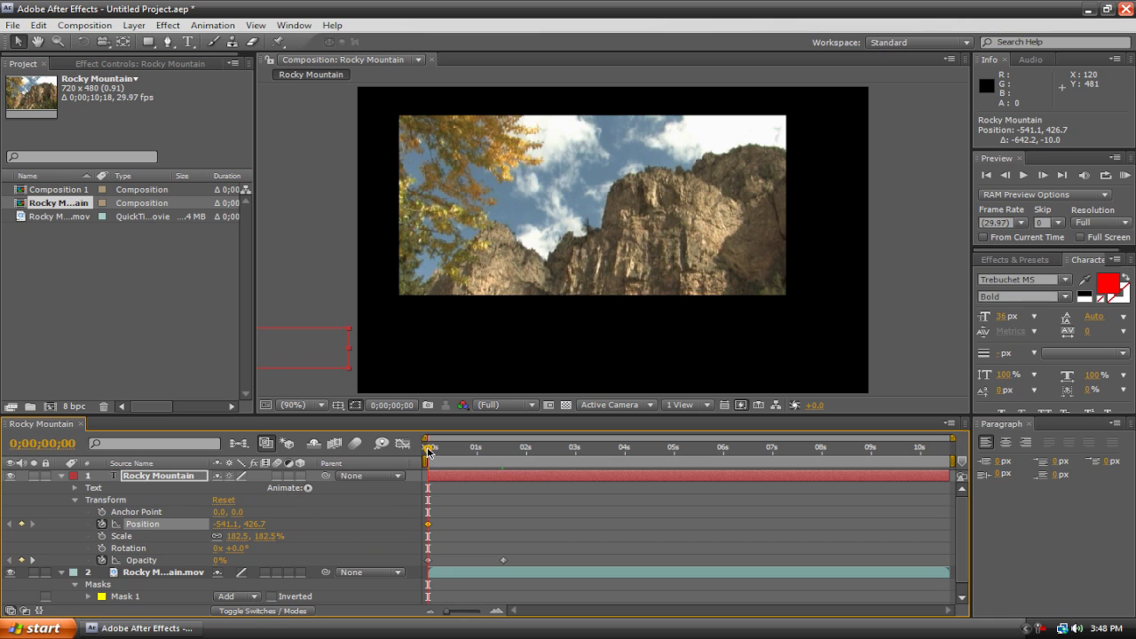
{"action": "left_click_drag", "start_coordinate": [428, 453], "coordinate": [526, 450]}
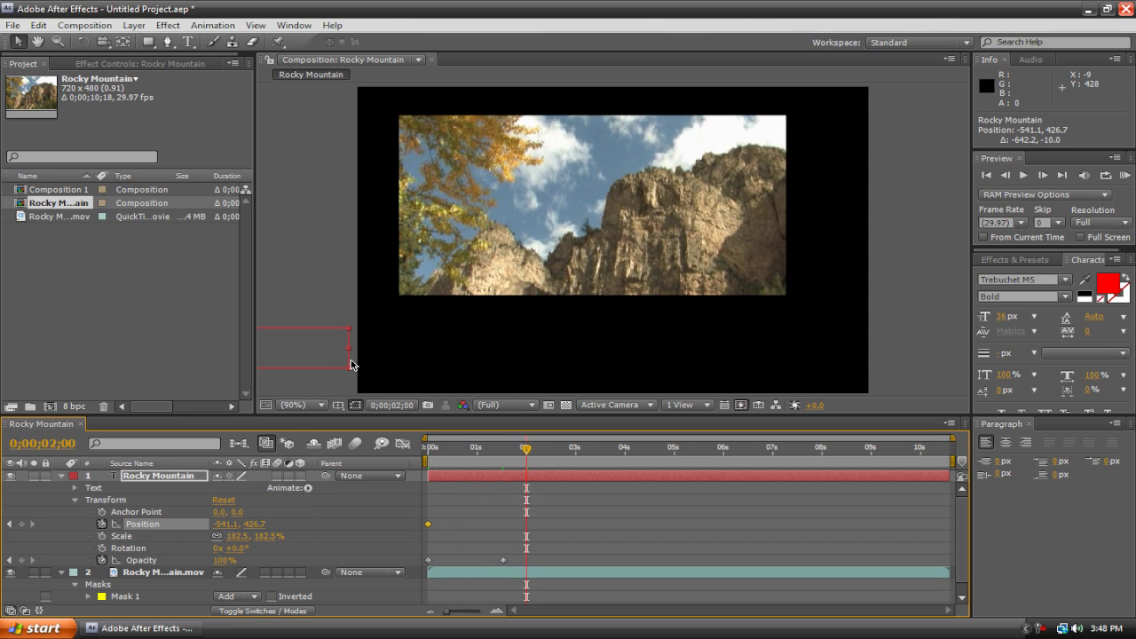
{"action": "left_click_drag", "start_coordinate": [353, 361], "coordinate": [1109, 361]}
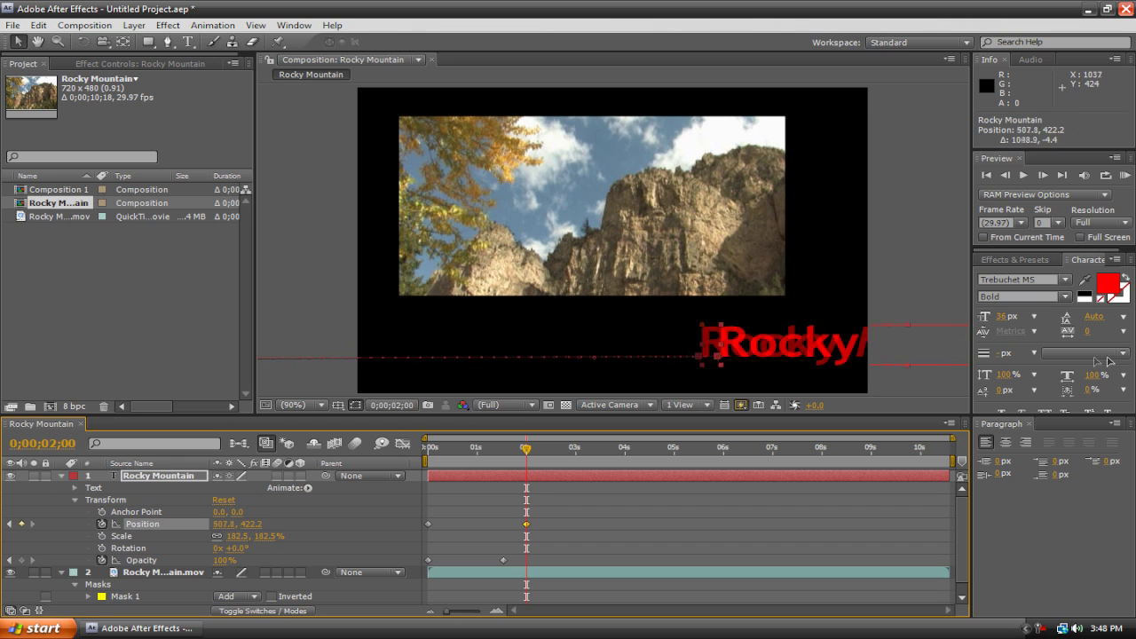
{"action": "left_click_drag", "start_coordinate": [876, 371], "coordinate": [1004, 372]}
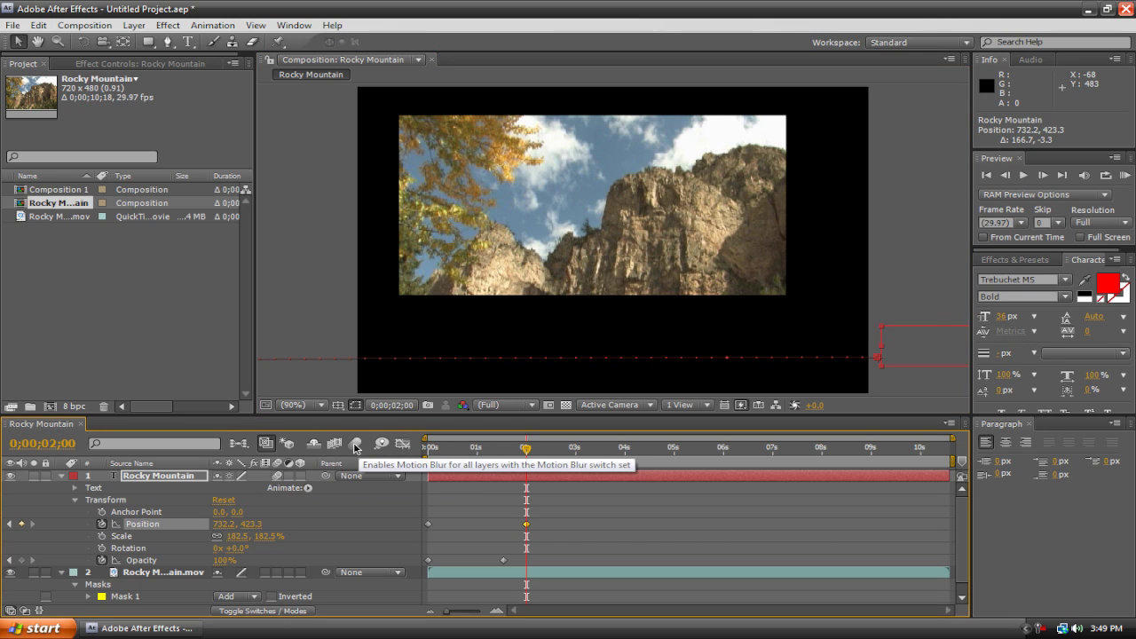
Switch on composition motion blur in the Timeline for the sliding title
{"action": "left_click", "coordinate": [354, 446]}
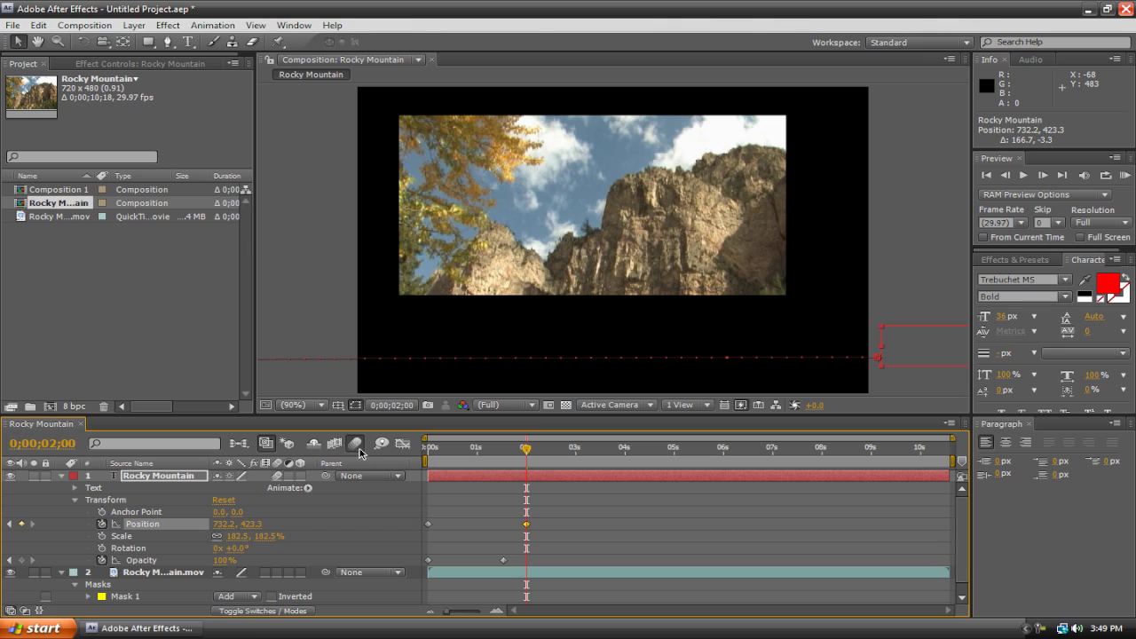
{"action": "left_click", "coordinate": [357, 446]}
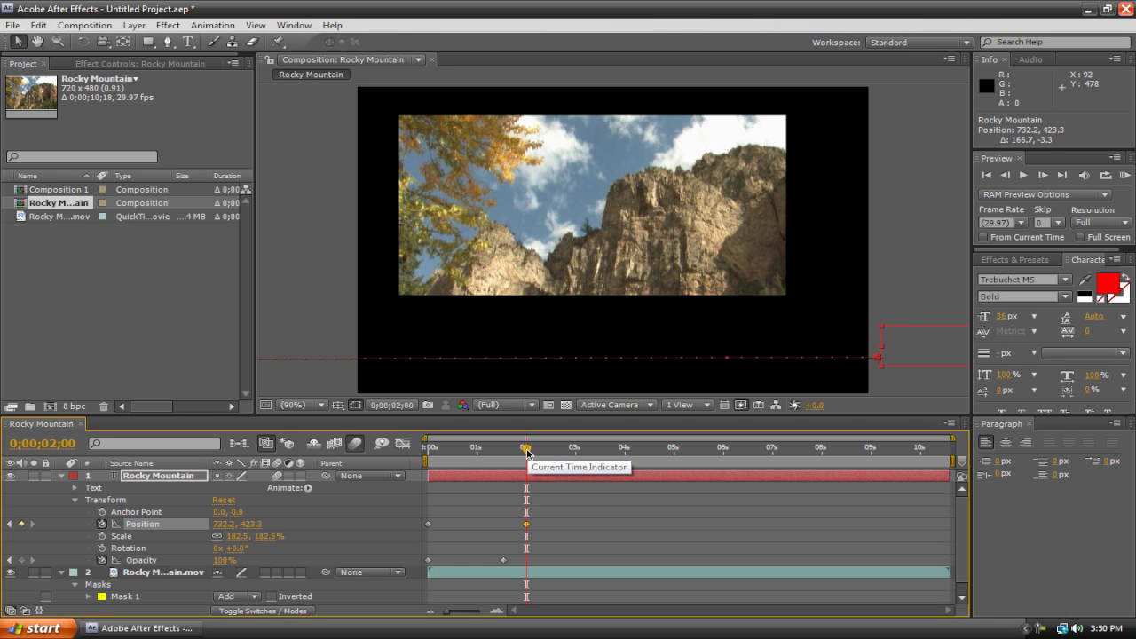
RAM-preview the blurred title slide from the start, replay it, then set preview resolution to Half
{"action": "left_click_drag", "start_coordinate": [527, 453], "coordinate": [394, 458]}
{"action": "key", "text": "KP_0"}
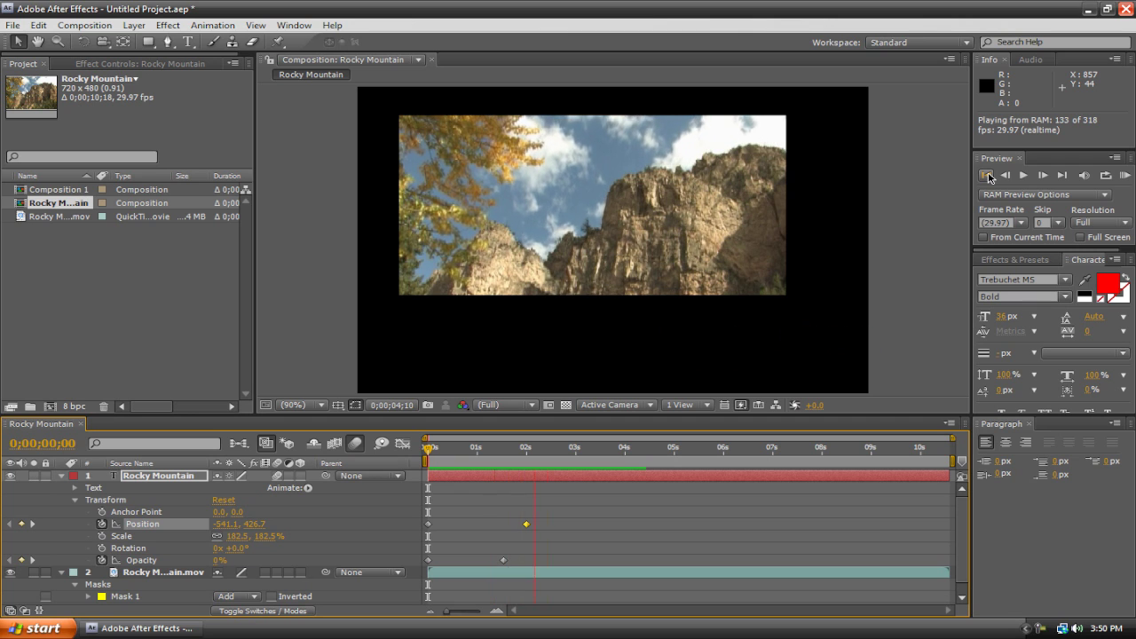
{"action": "left_click", "coordinate": [988, 176]}
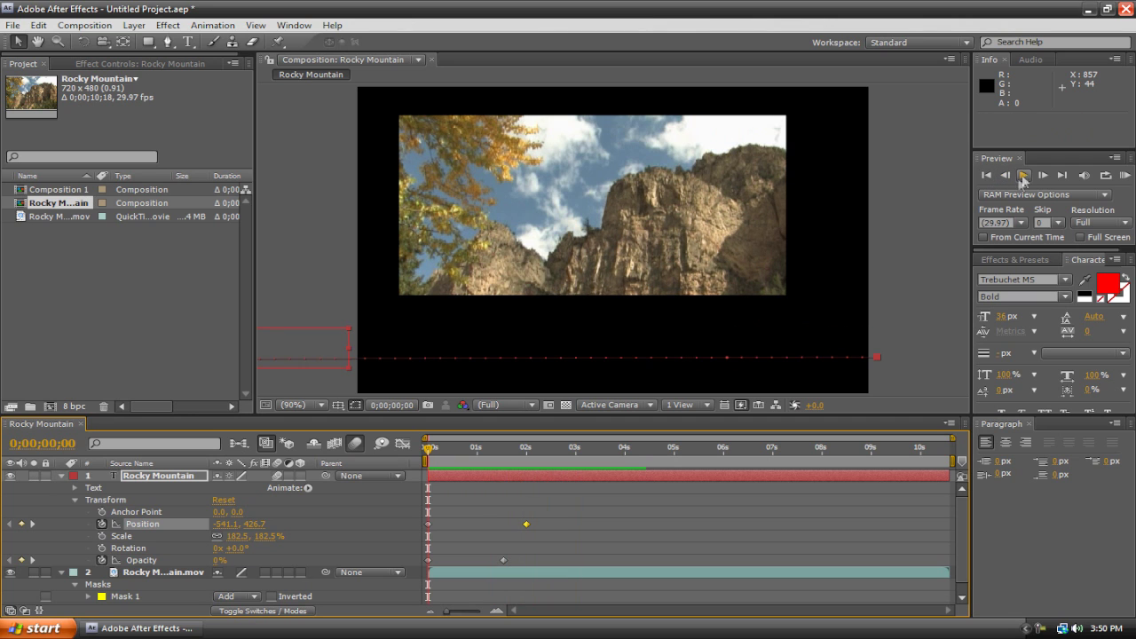
{"action": "left_click", "coordinate": [1023, 177]}
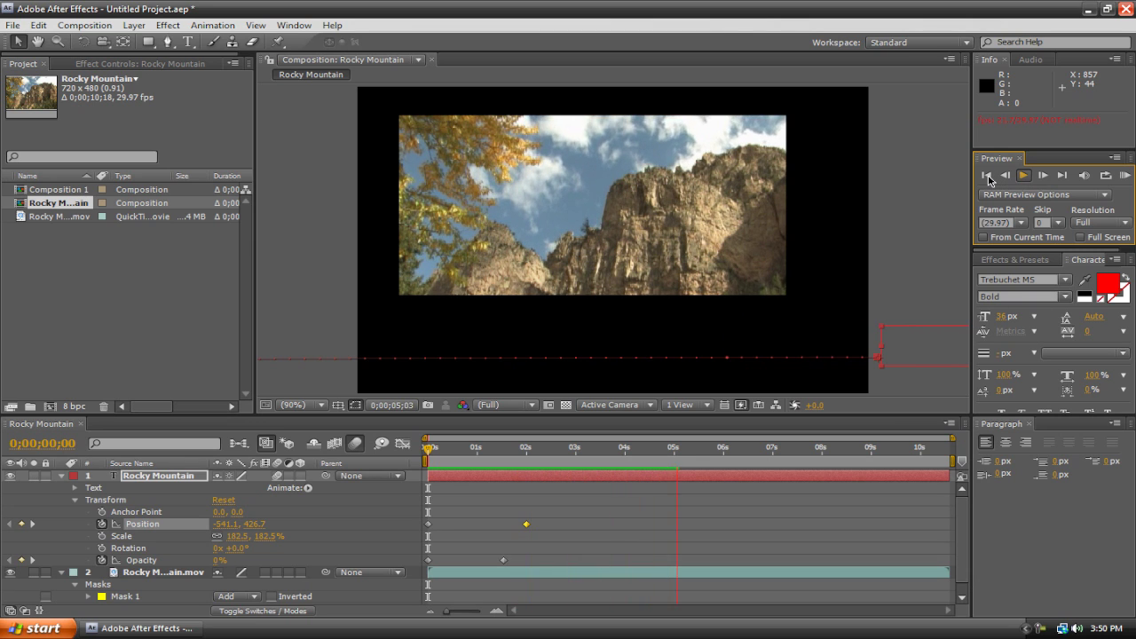
{"action": "left_click", "coordinate": [988, 178]}
{"action": "left_click", "coordinate": [991, 176]}
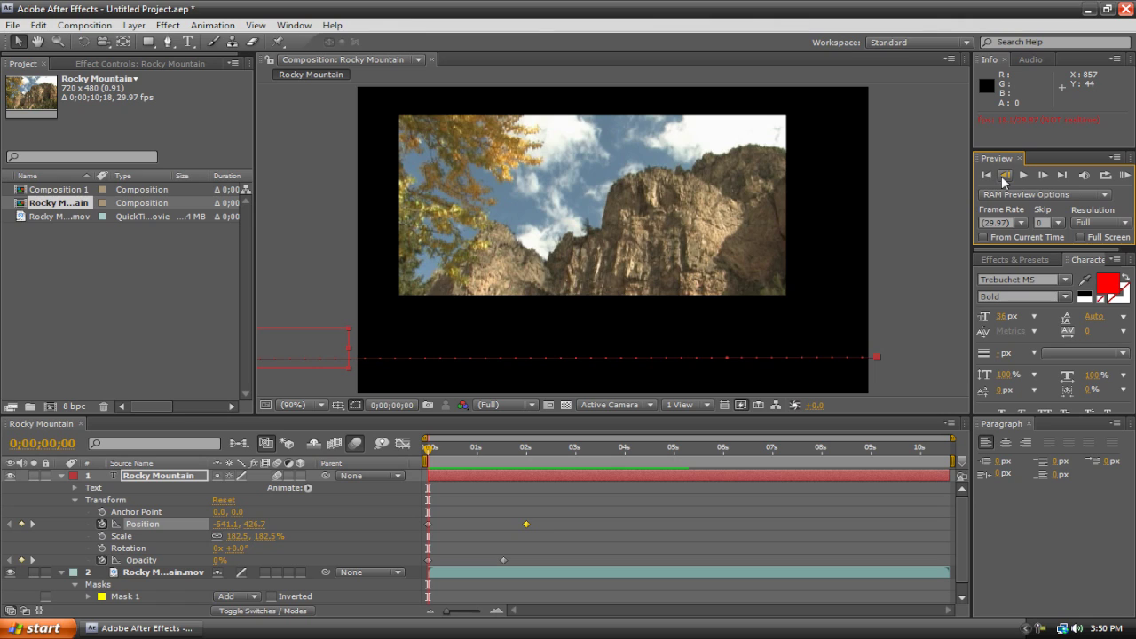
{"action": "left_click", "coordinate": [1003, 176]}
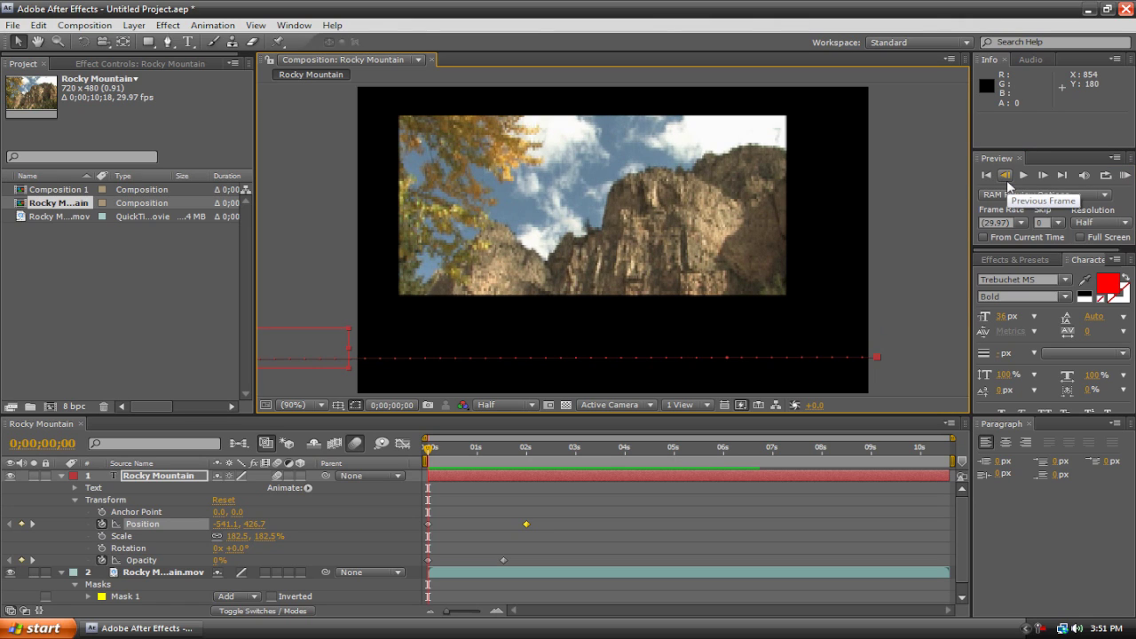